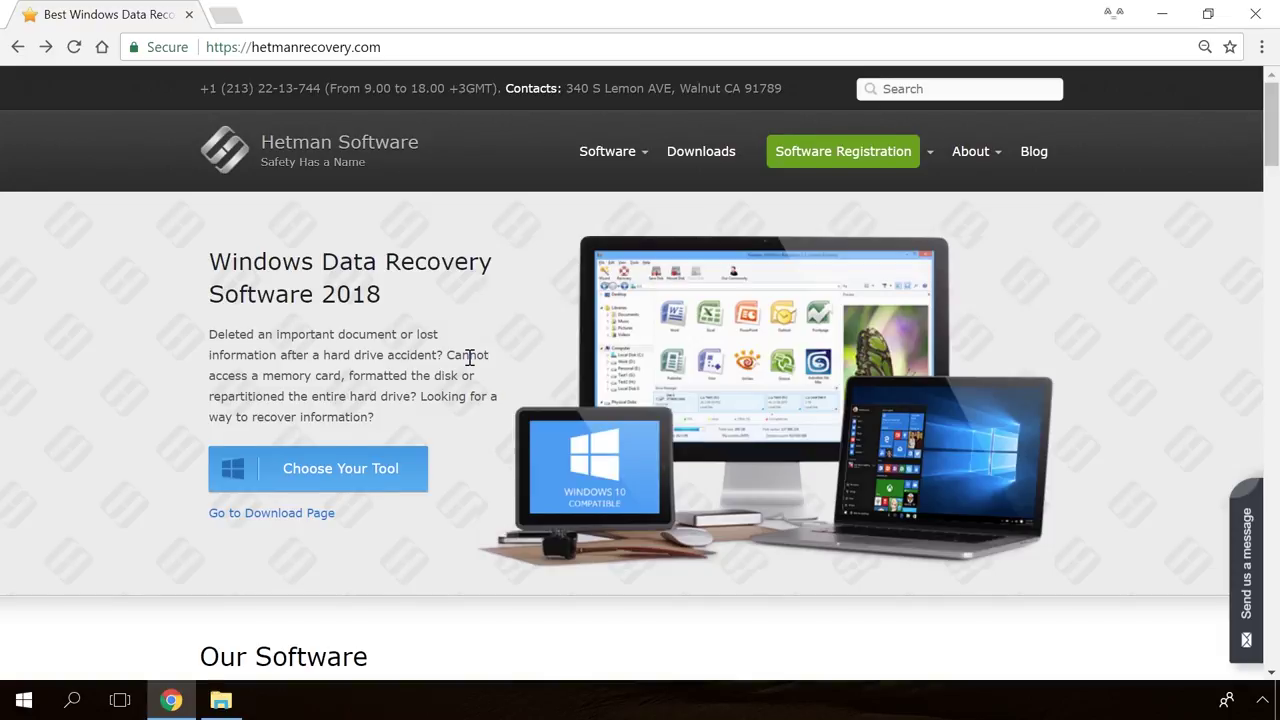
# Step: Open the Internet Spy product page and download the free installer
pyautogui.scroll(-20, 468, 358)
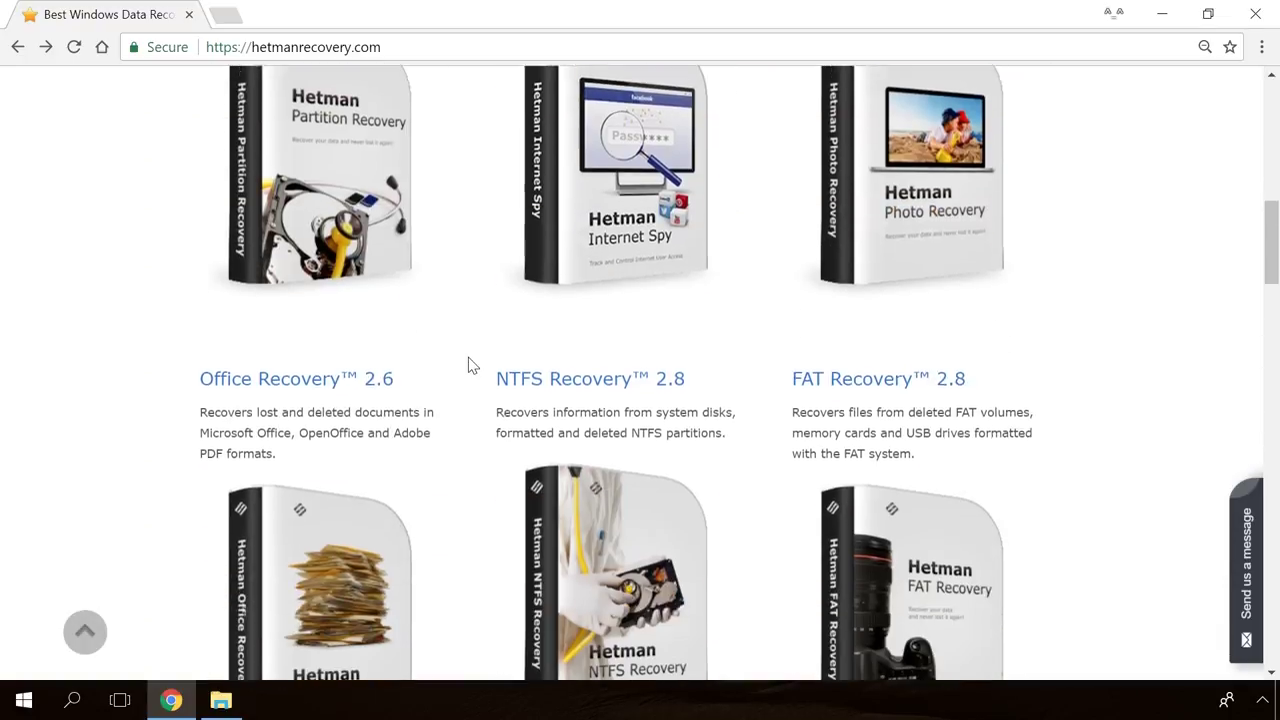
pyautogui.scroll(14, 470, 365)
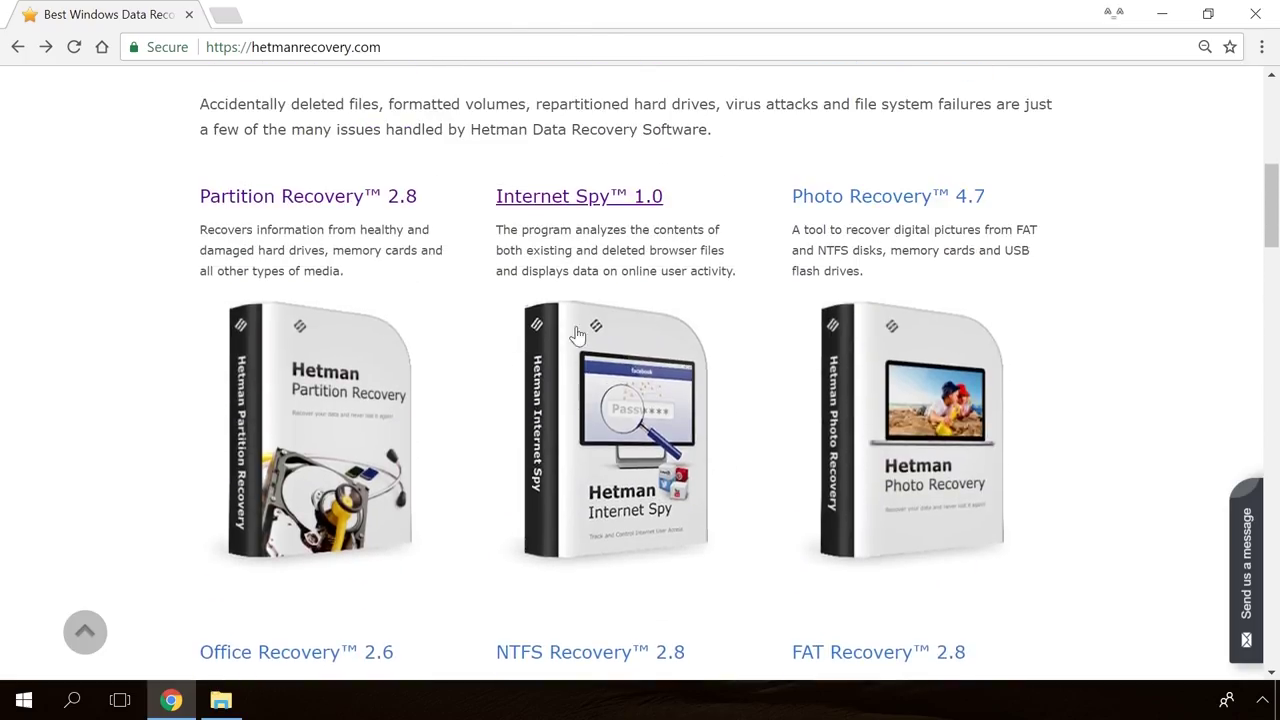
pyautogui.click(603, 206)
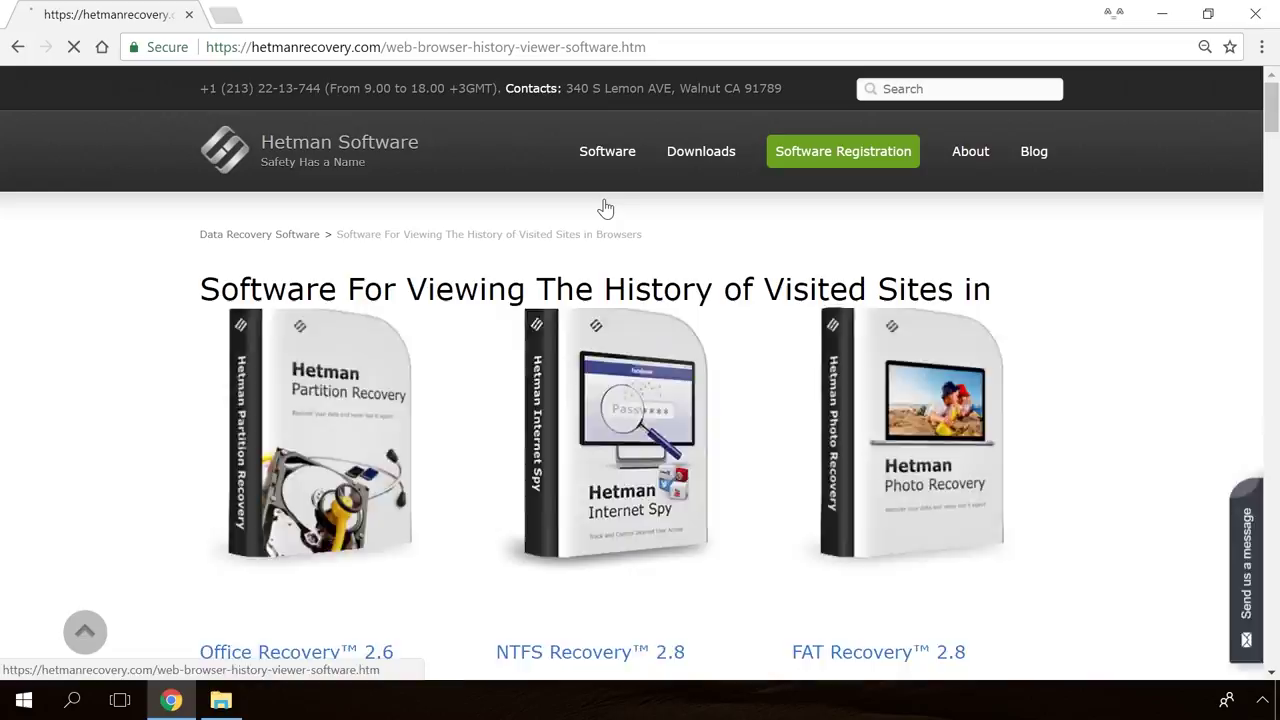
pyautogui.scroll(-2, 737, 388)
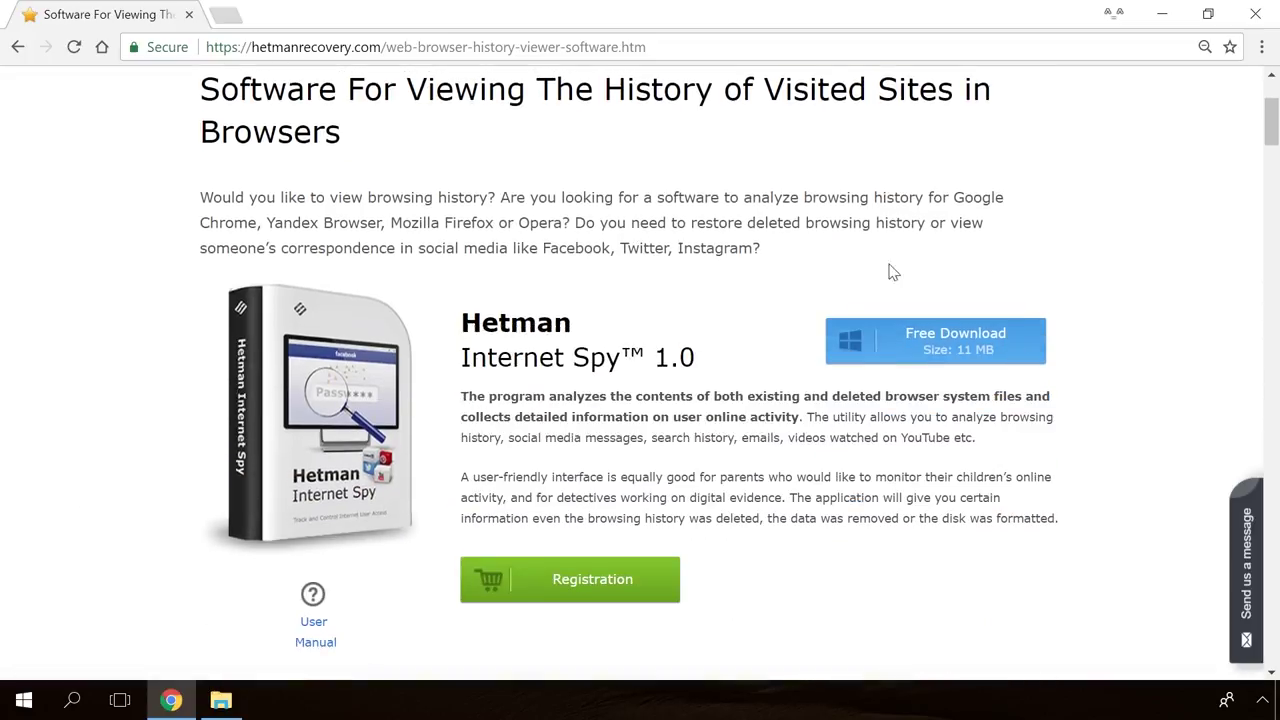
pyautogui.click(977, 350)
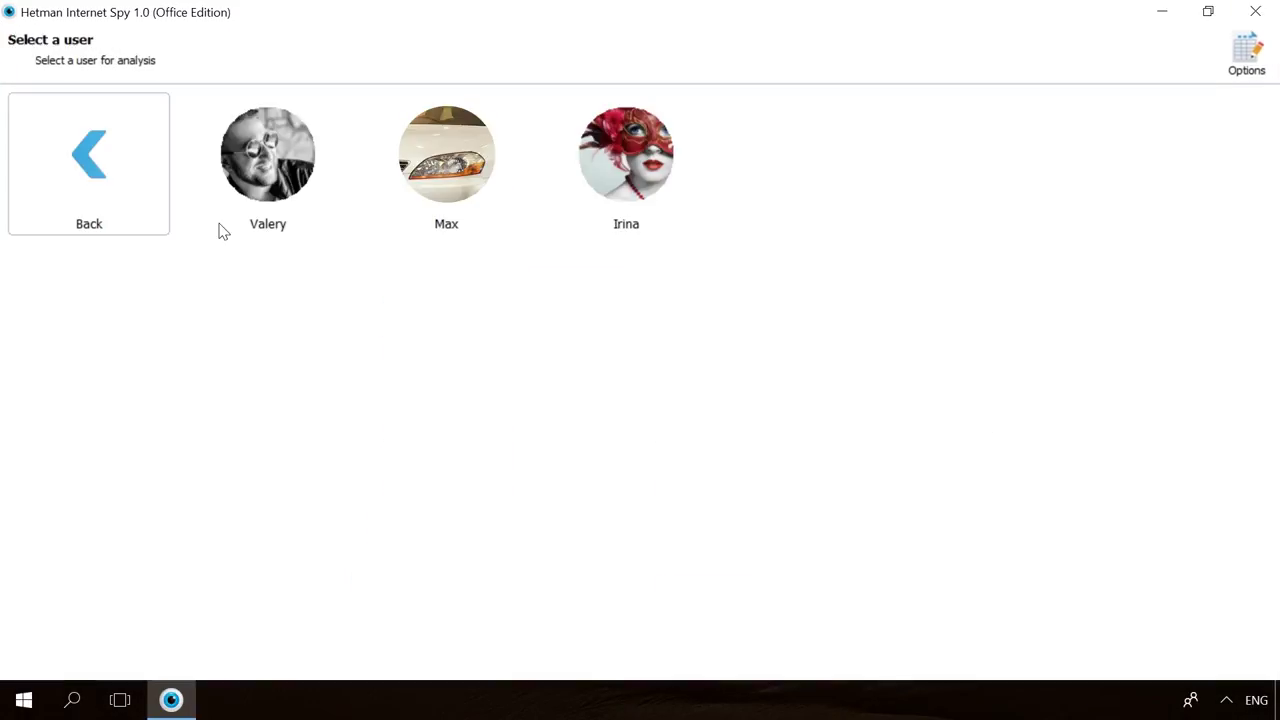
# Step: Analyse the selected user's Google Chrome data and view its saved passwords
pyautogui.click(220, 226)
pyautogui.click(413, 221)
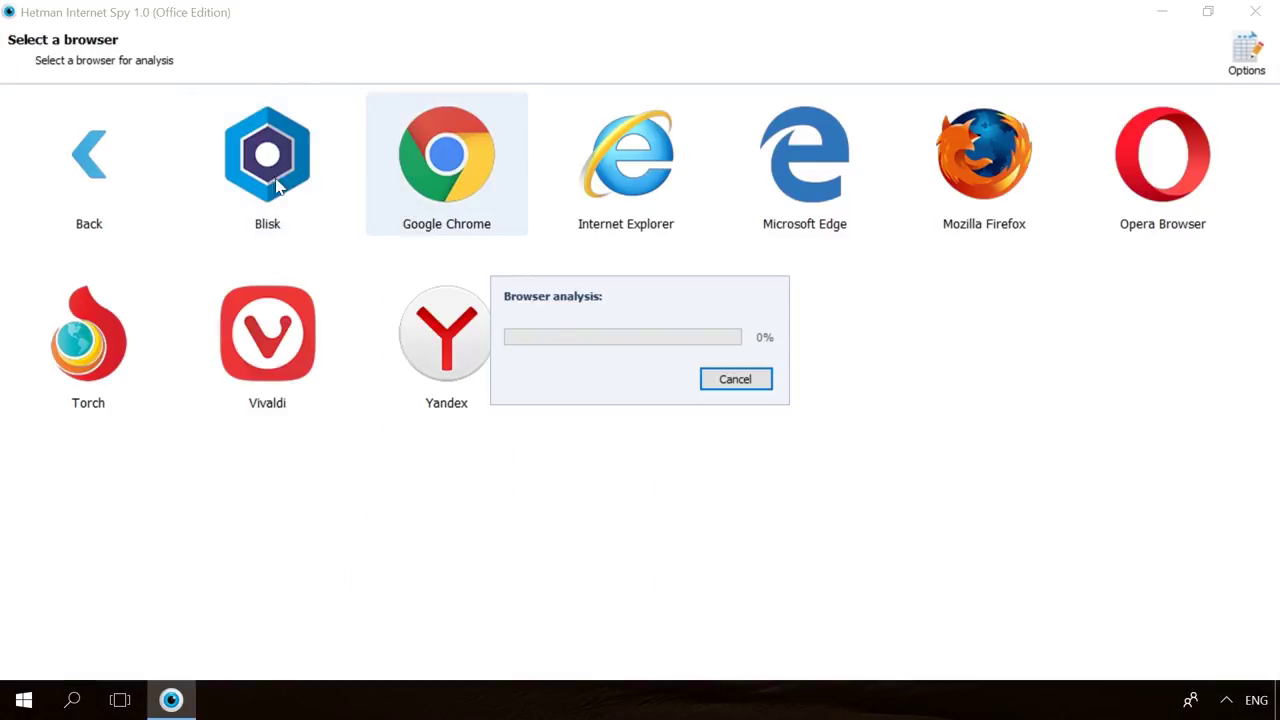
pyautogui.click(22, 224)
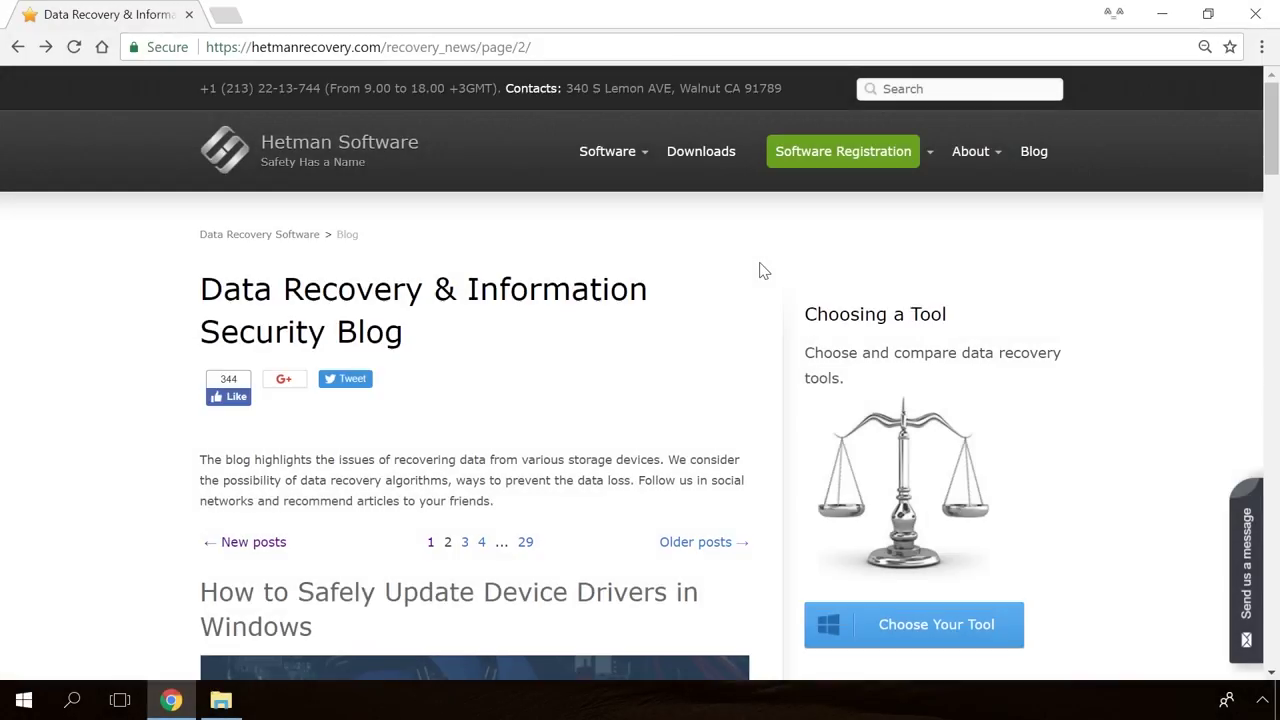
# Step: Open the 'Windows Detected a Hard Disk Problem' article from the blog
pyautogui.scroll(-15, 760, 270)
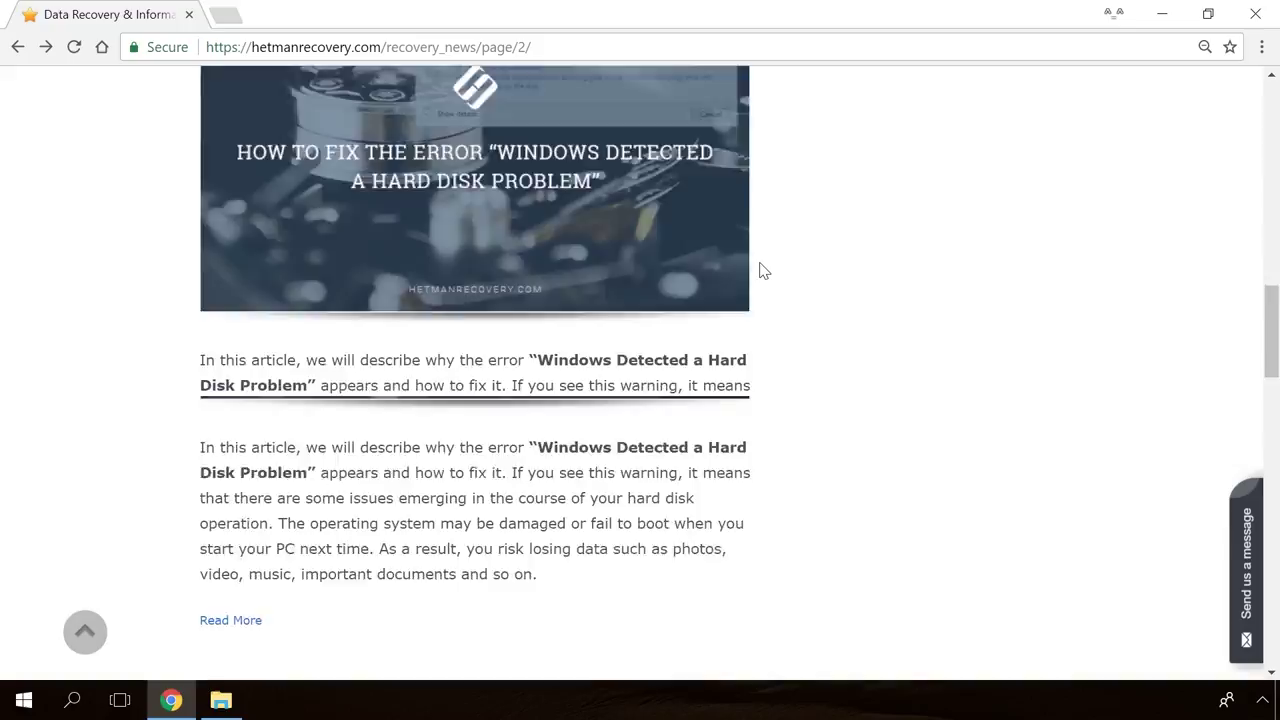
pyautogui.scroll(-9, 760, 270)
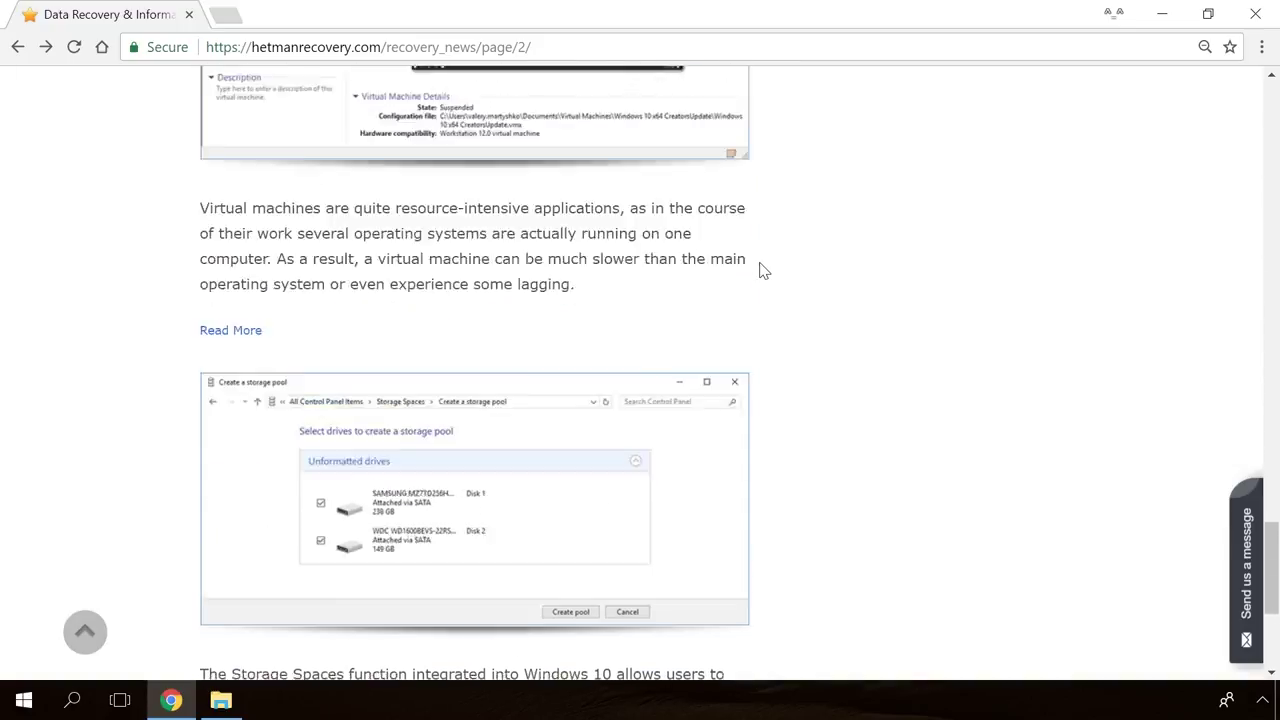
pyautogui.scroll(7, 760, 270)
pyautogui.scroll(10, 760, 270)
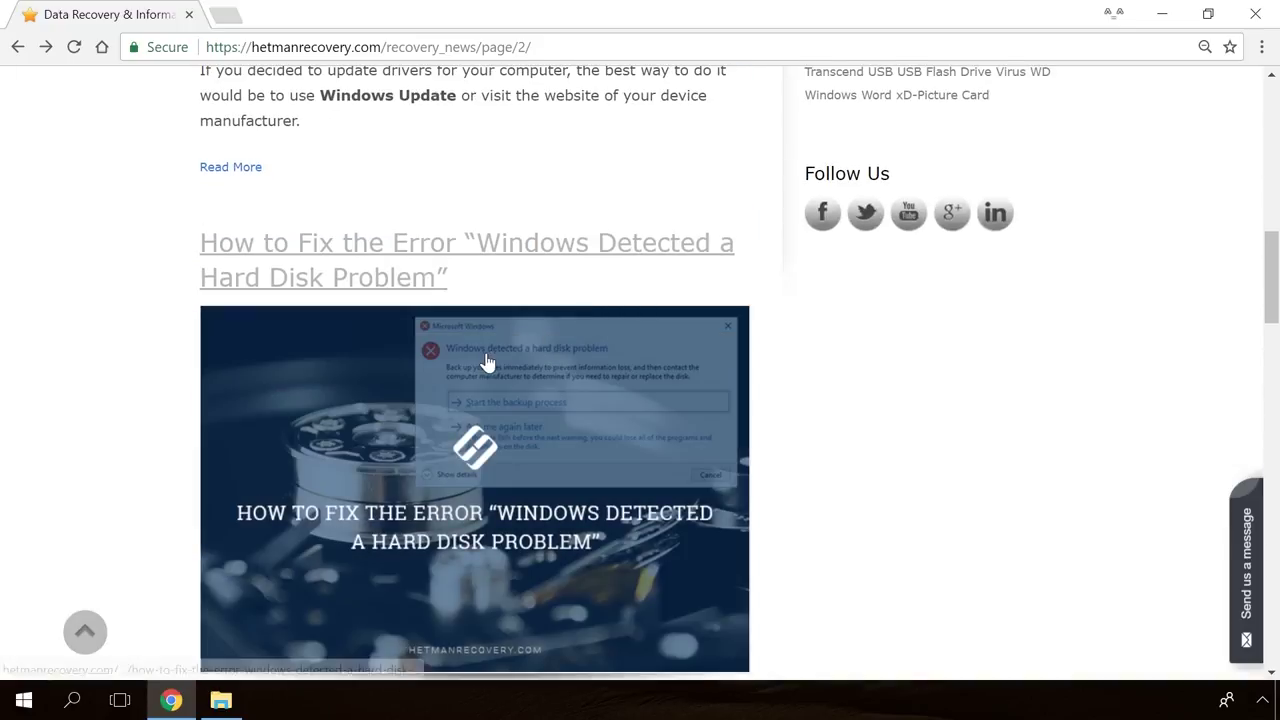
pyautogui.click(489, 363)
# Step: Type 'Hello' into the Send us a message form
pyautogui.scroll(-14, 766, 434)
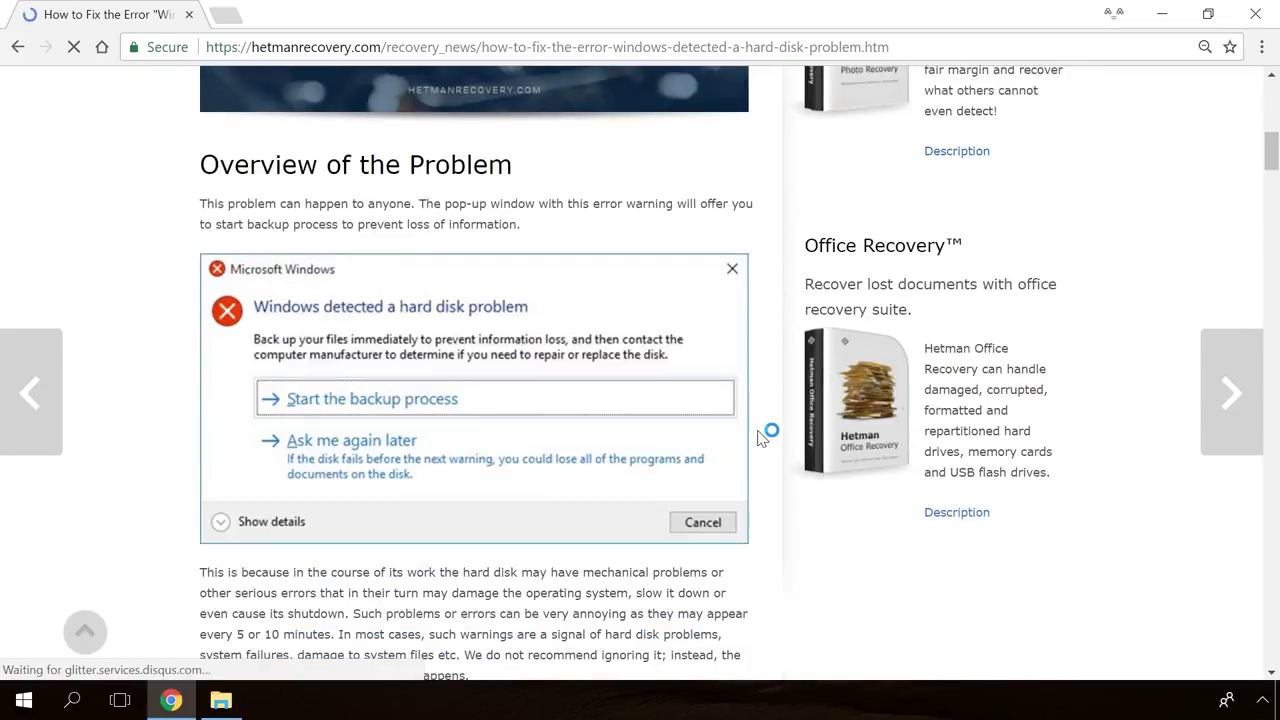
pyautogui.scroll(-20, 762, 437)
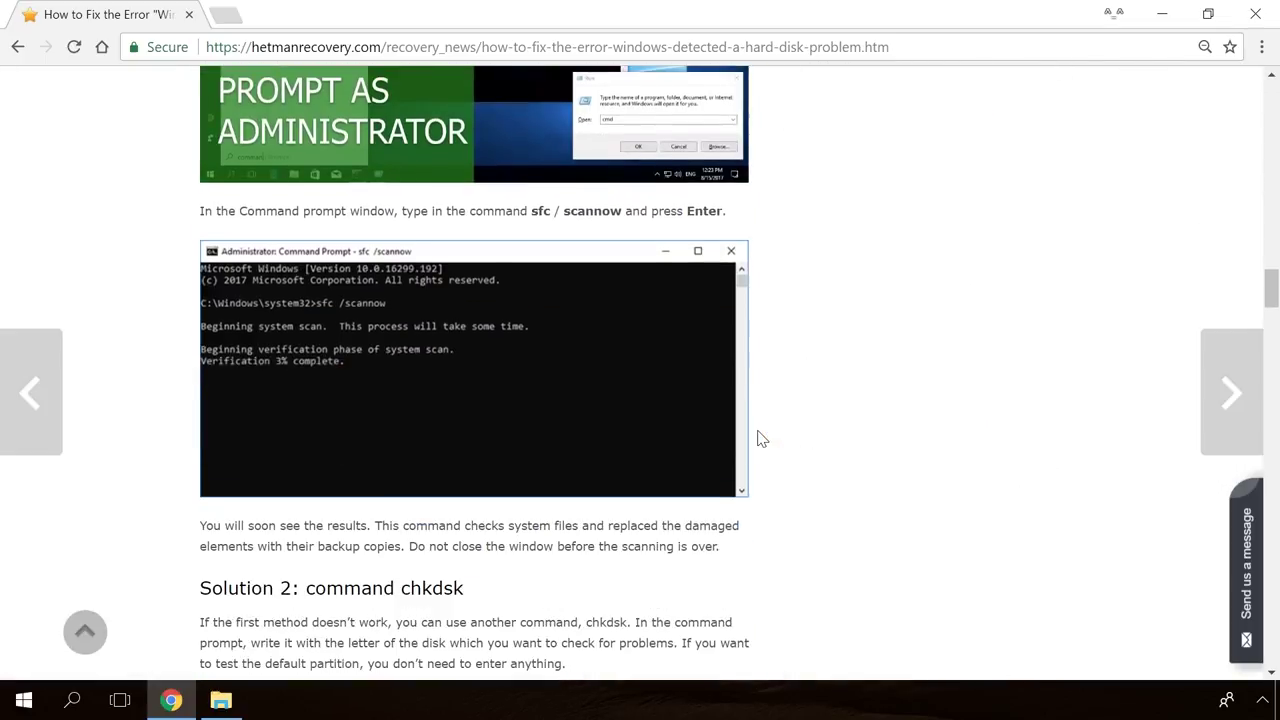
pyautogui.click(1252, 540)
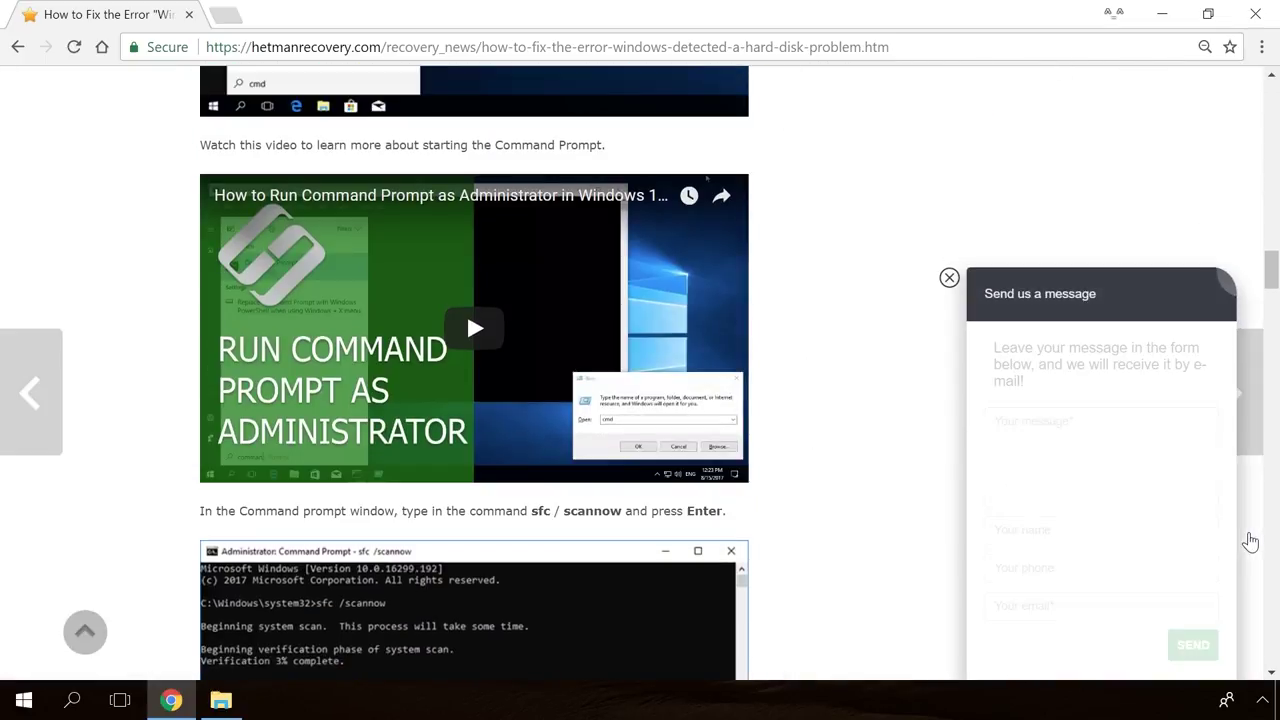
pyautogui.write('Hello')
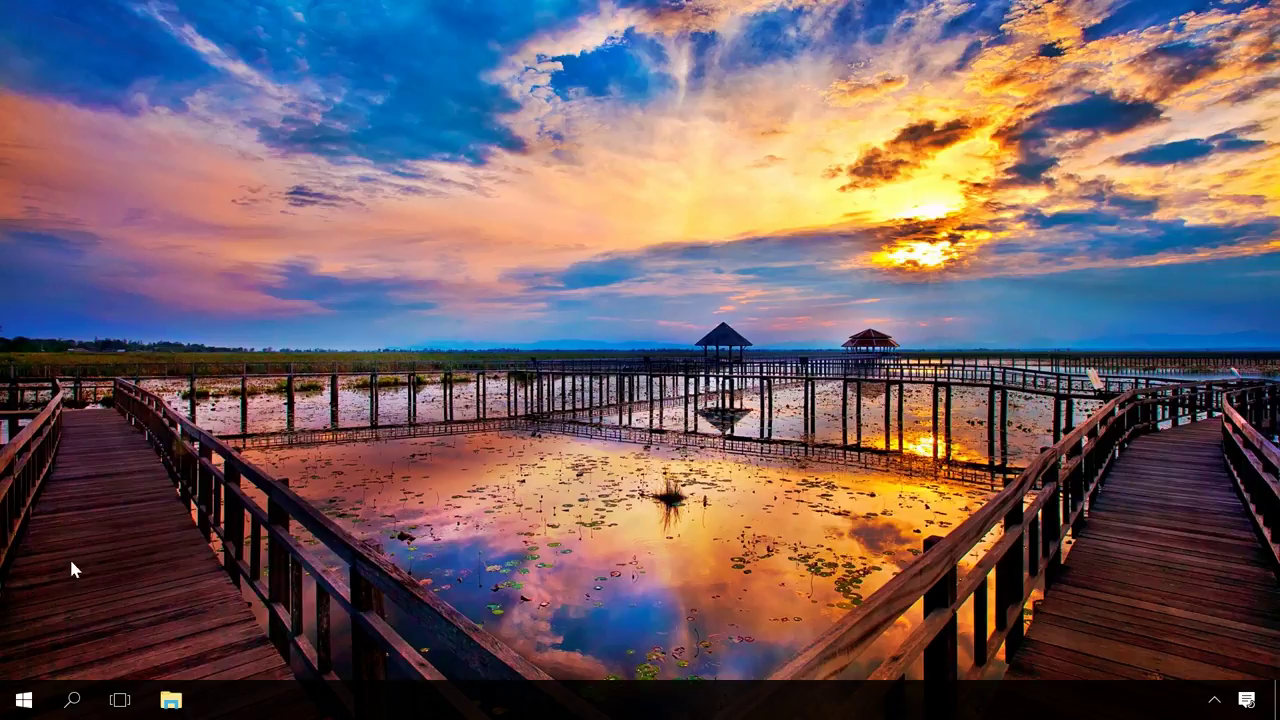
# Step: Launch Task Manager, then run msconfig to open System Configuration
pyautogui.rightClick(23, 700)
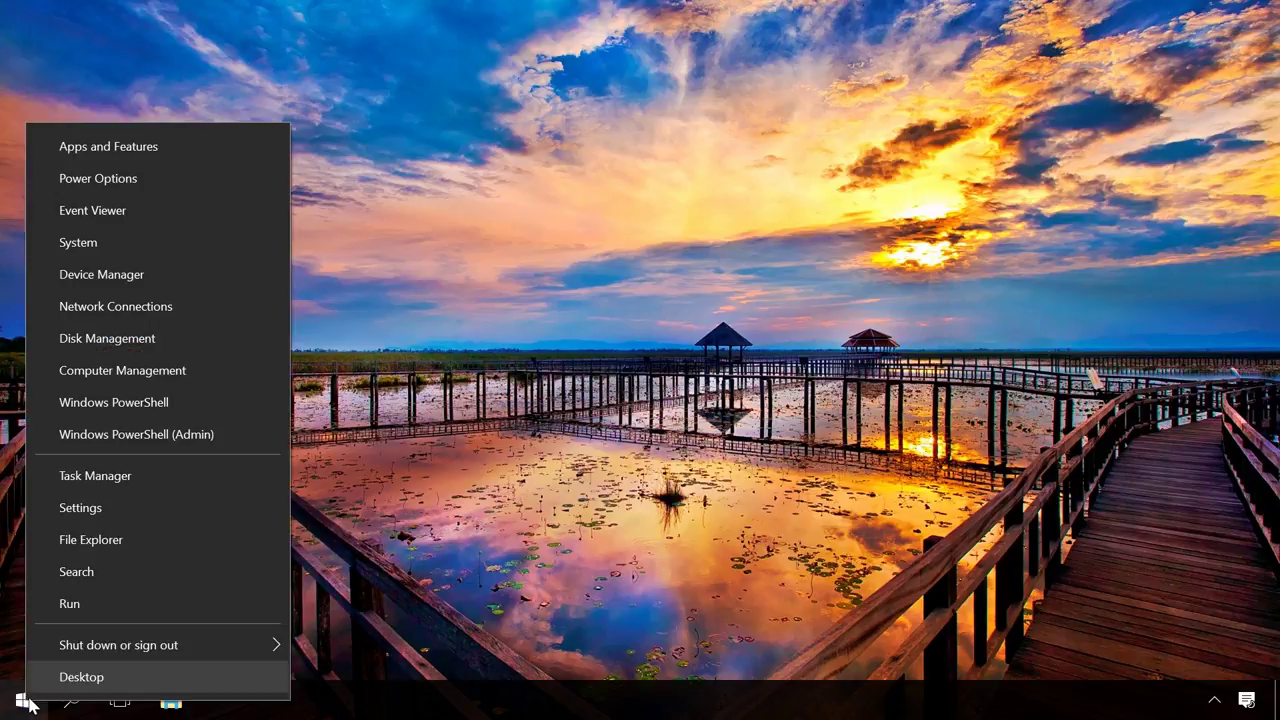
pyautogui.click(116, 477)
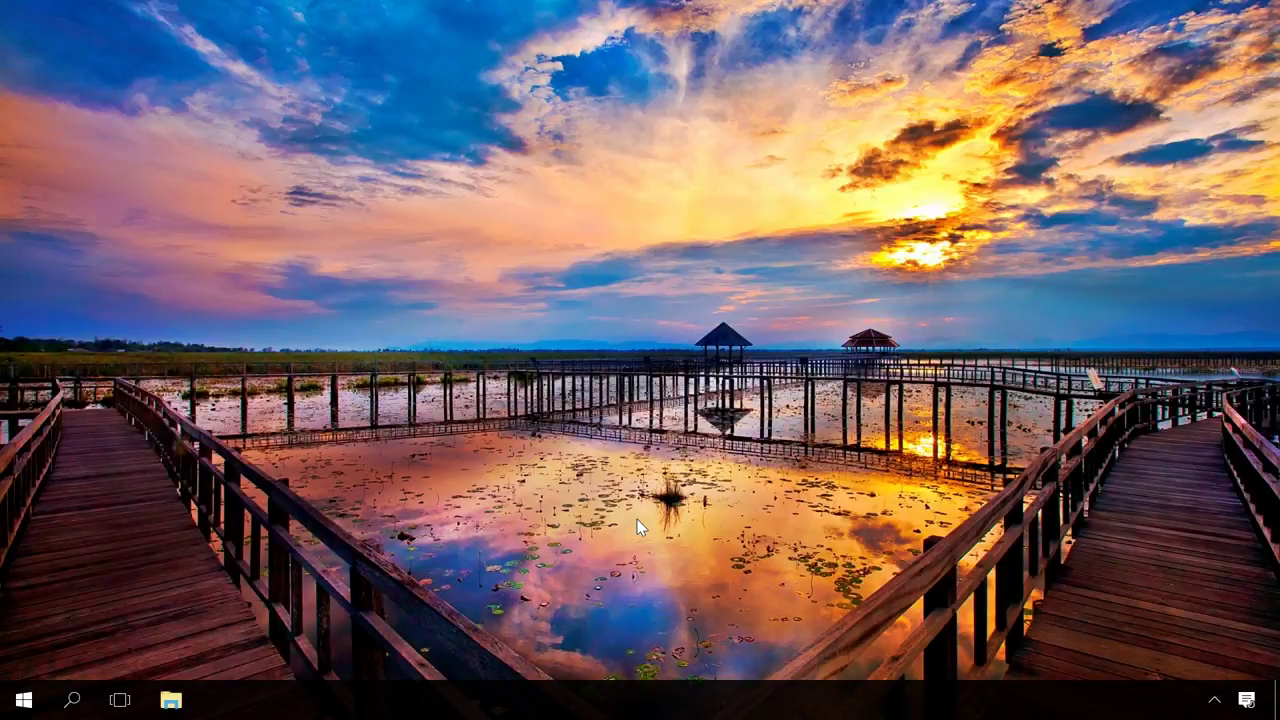
pyautogui.press('super+r')
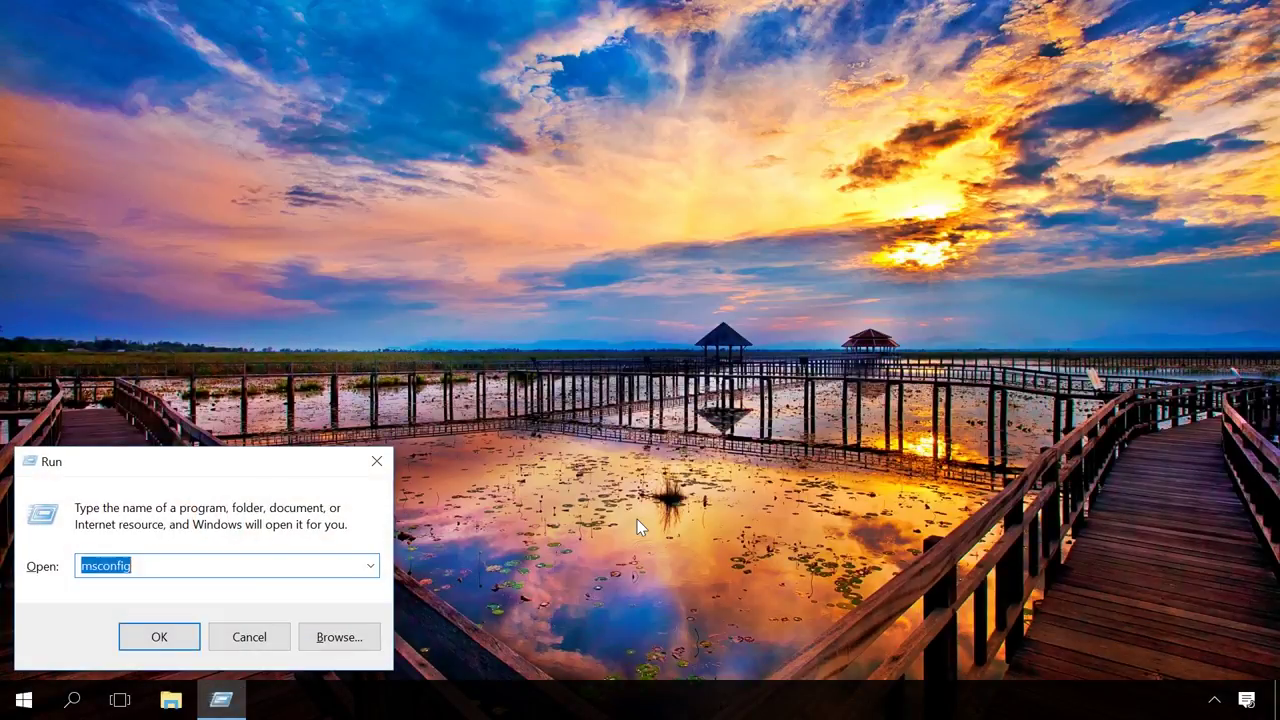
pyautogui.click(157, 638)
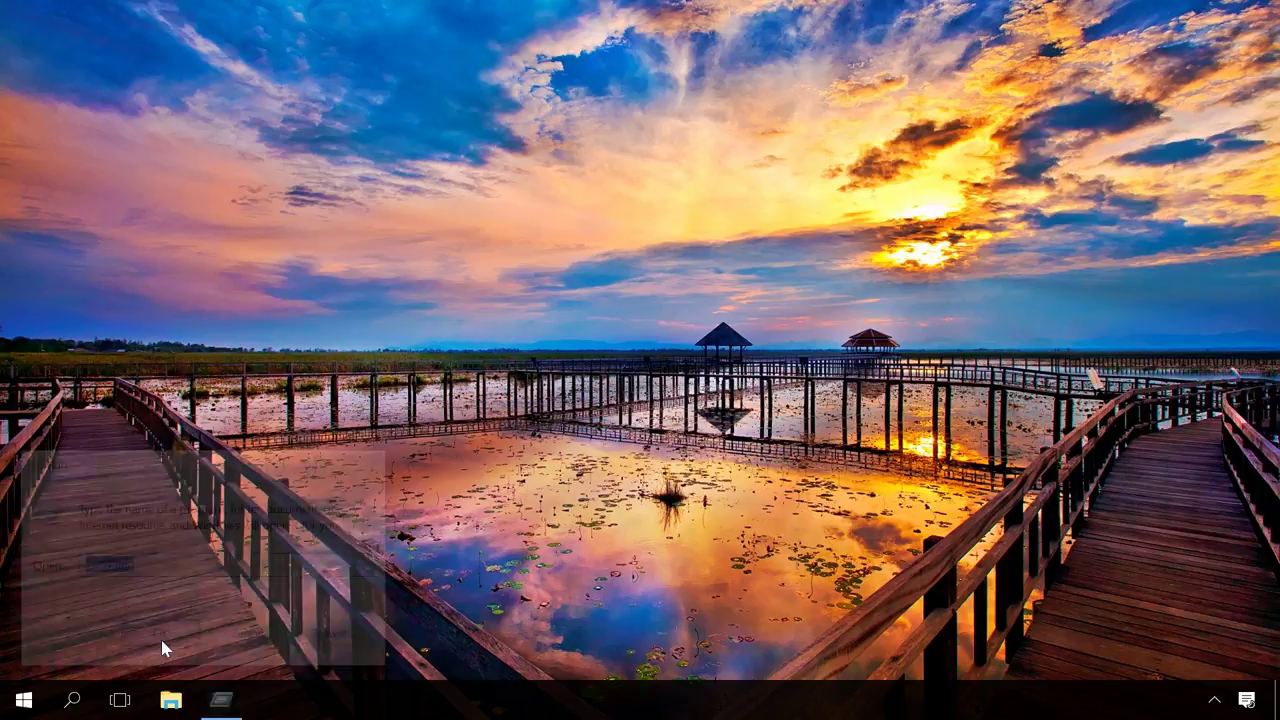
# Step: Disable IVONA ControlCenter and Microsoft OneDrive in Task Manager's startup list
pyautogui.click(511, 198)
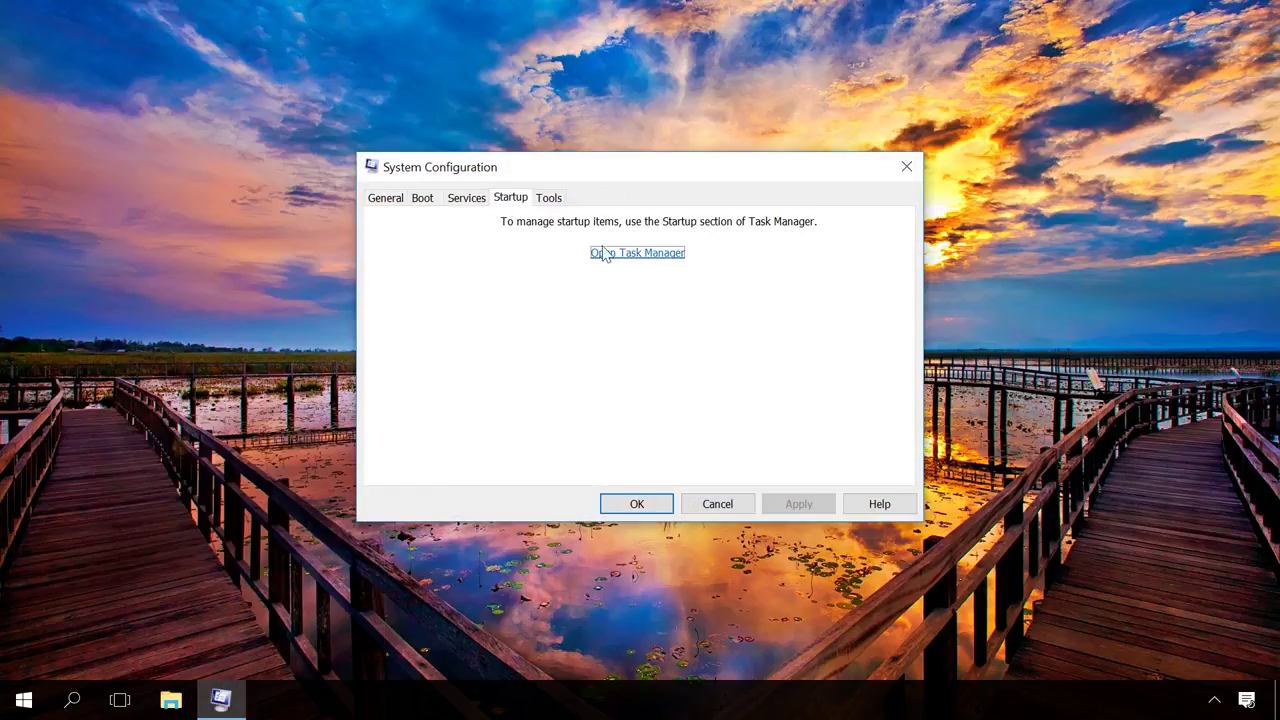
pyautogui.click(607, 252)
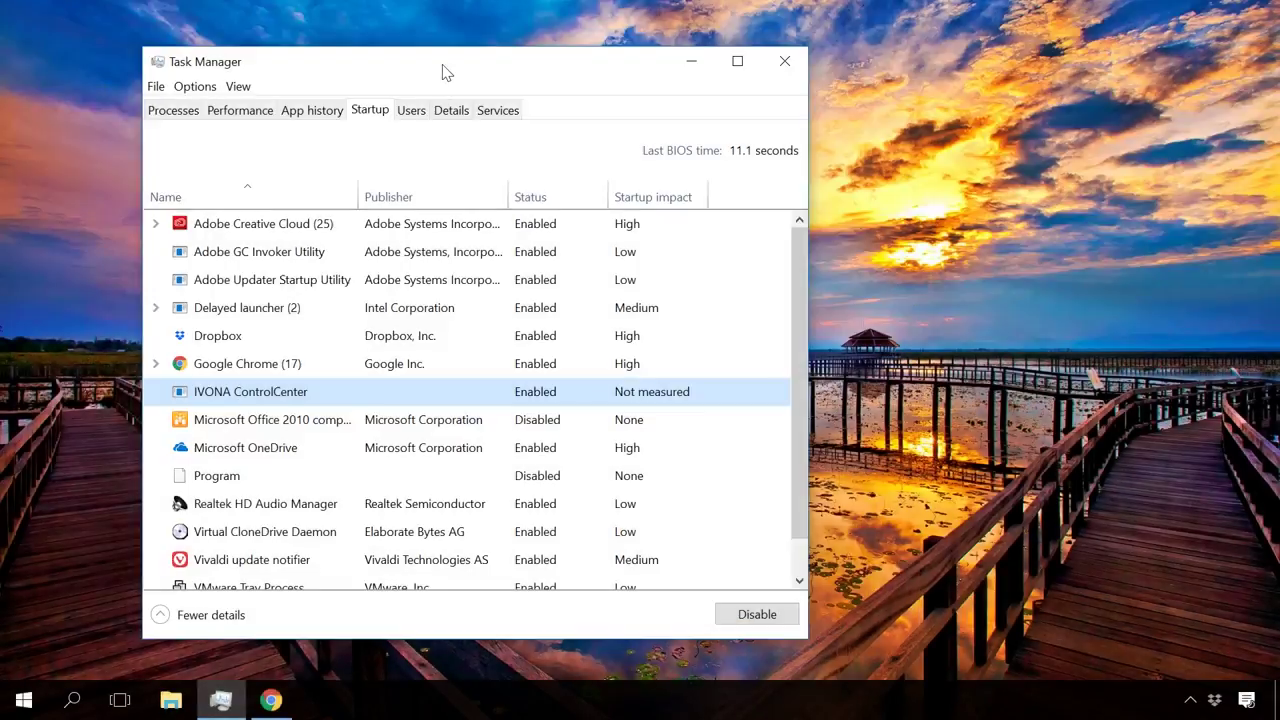
pyautogui.rightClick(273, 398)
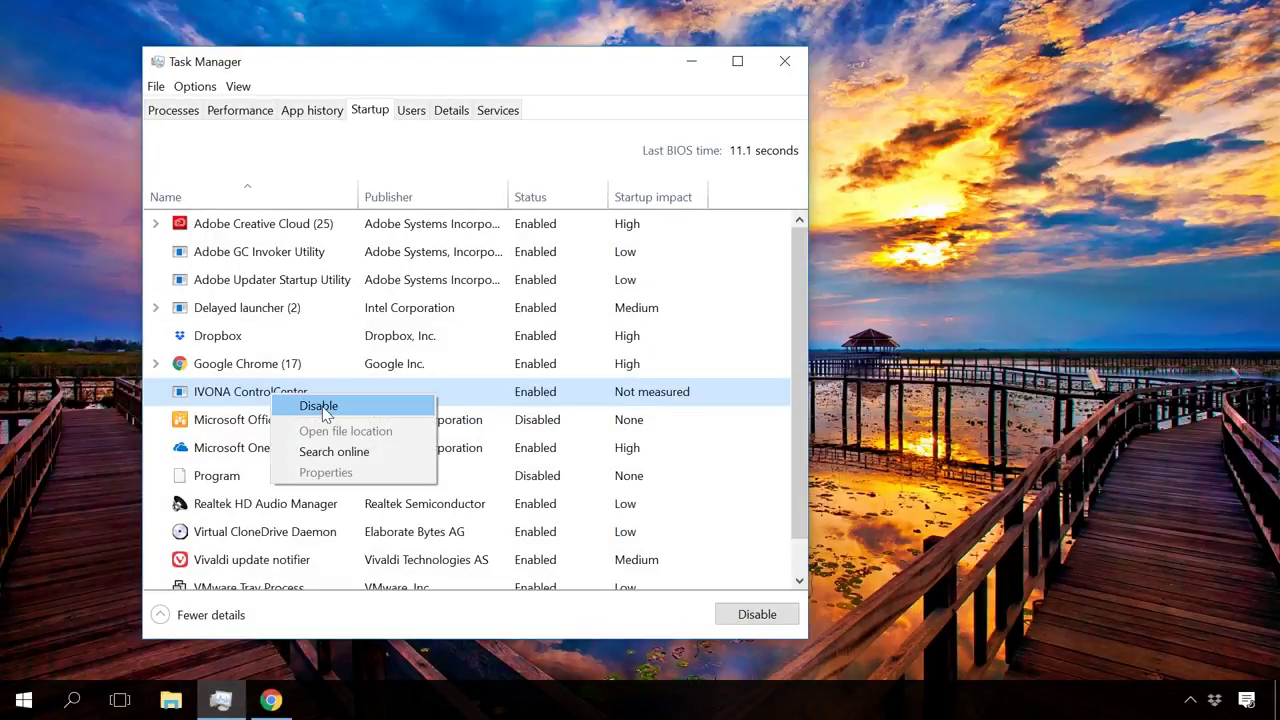
pyautogui.click(318, 406)
pyautogui.rightClick(314, 446)
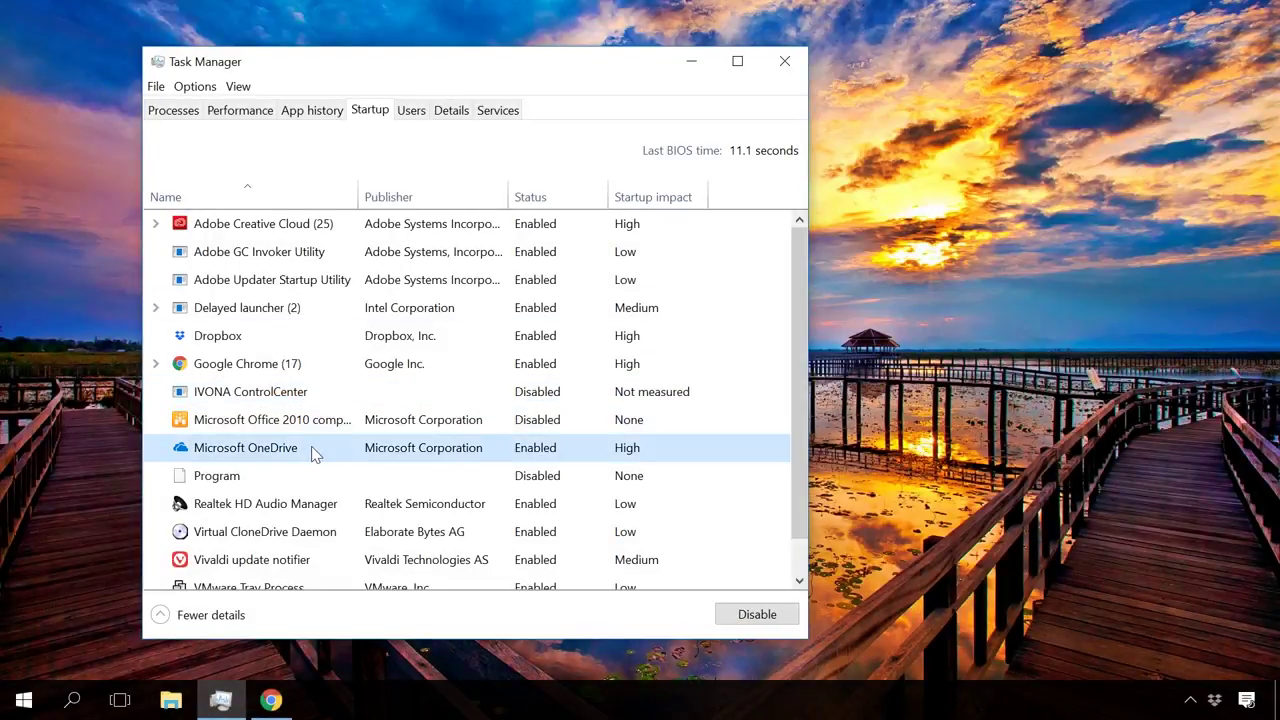
pyautogui.click(357, 460)
# Step: Copy the Delayed launcher's file name IAStorIconLaunch.exe from its properties
pyautogui.rightClick(263, 306)
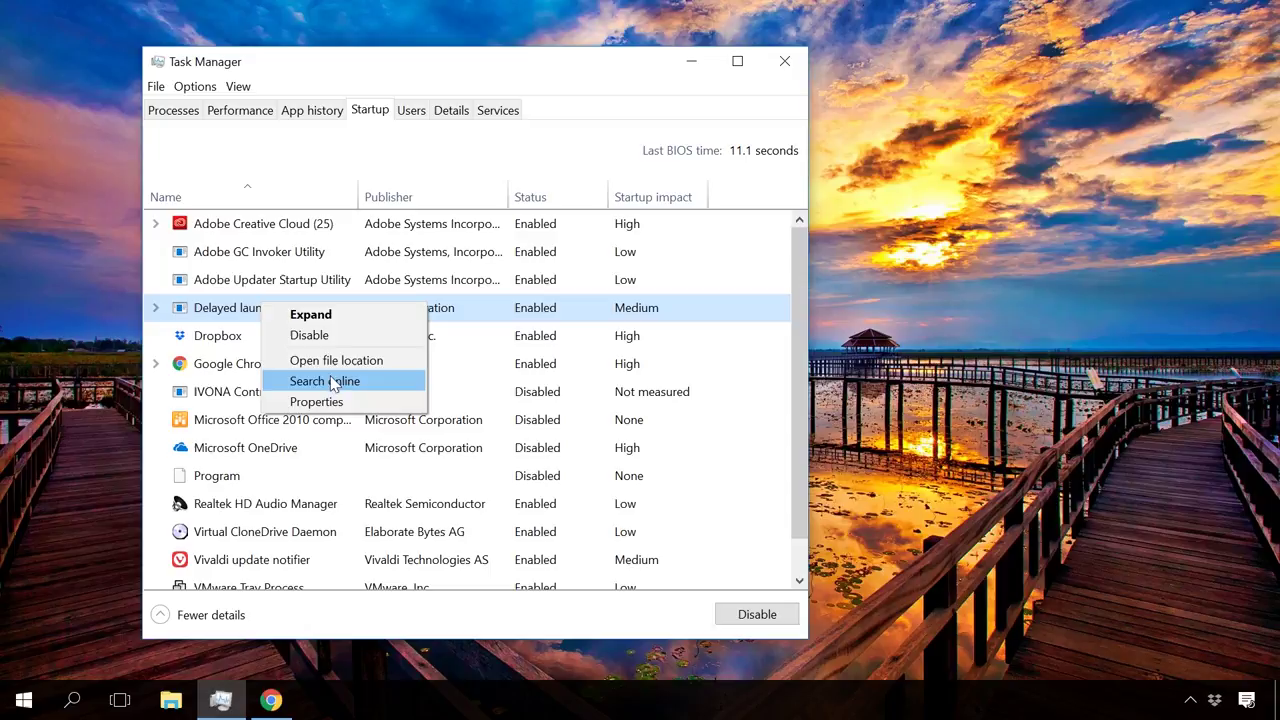
pyautogui.click(314, 402)
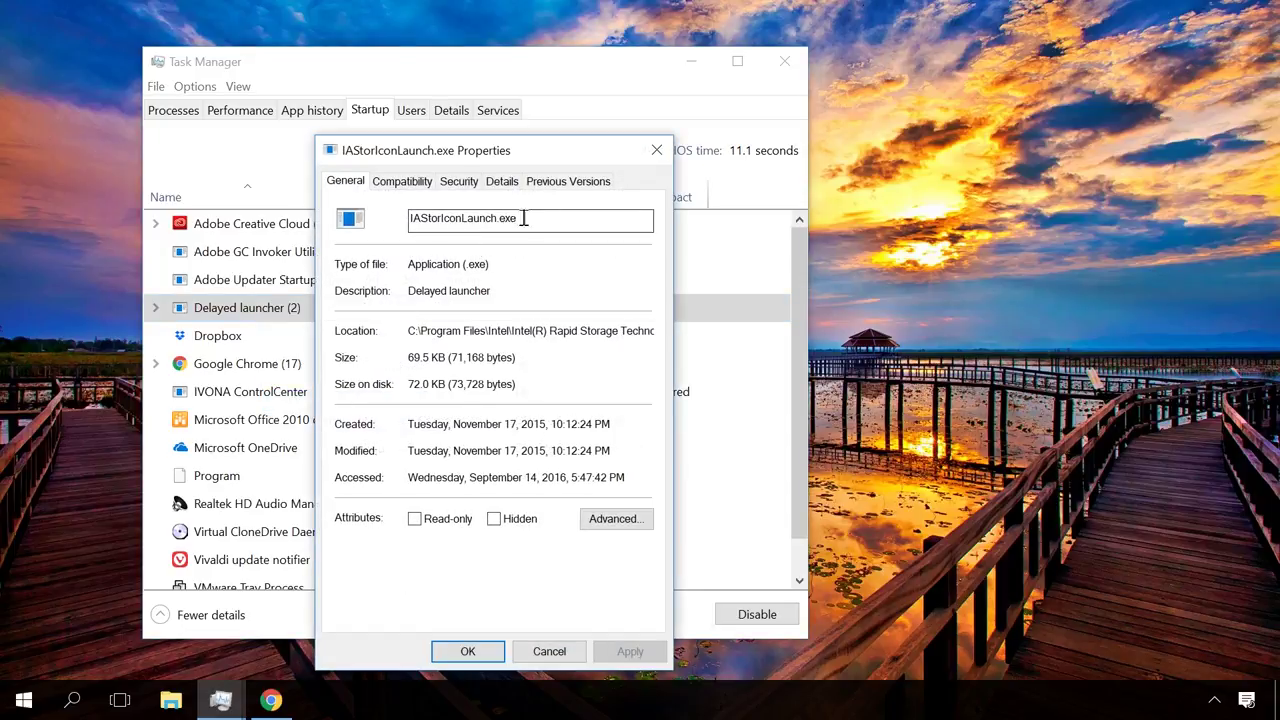
pyautogui.moveTo(523, 214); pyautogui.dragTo(428, 223)
pyautogui.rightClick(440, 224)
pyautogui.click(479, 281)
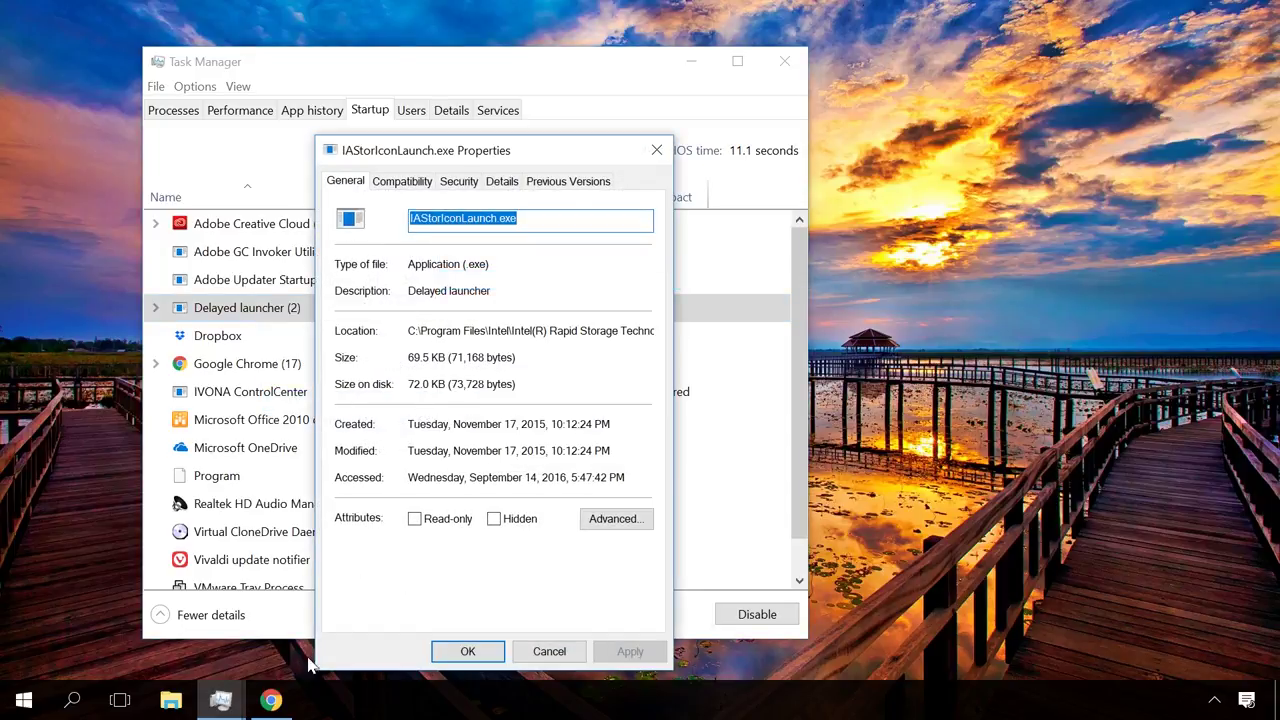
# Step: Paste IAStorIconLaunch.exe into Chrome and run a web search for it
pyautogui.click(271, 700)
pyautogui.rightClick(421, 405)
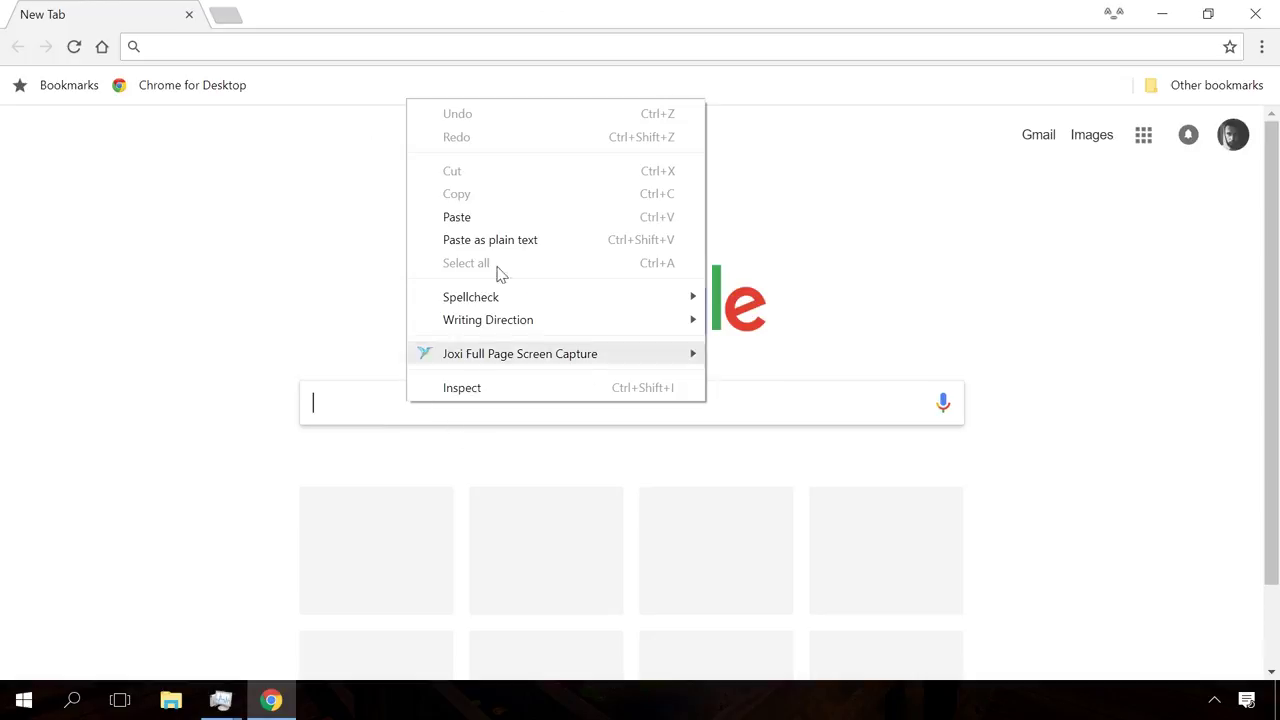
pyautogui.click(490, 216)
pyautogui.press('Return')
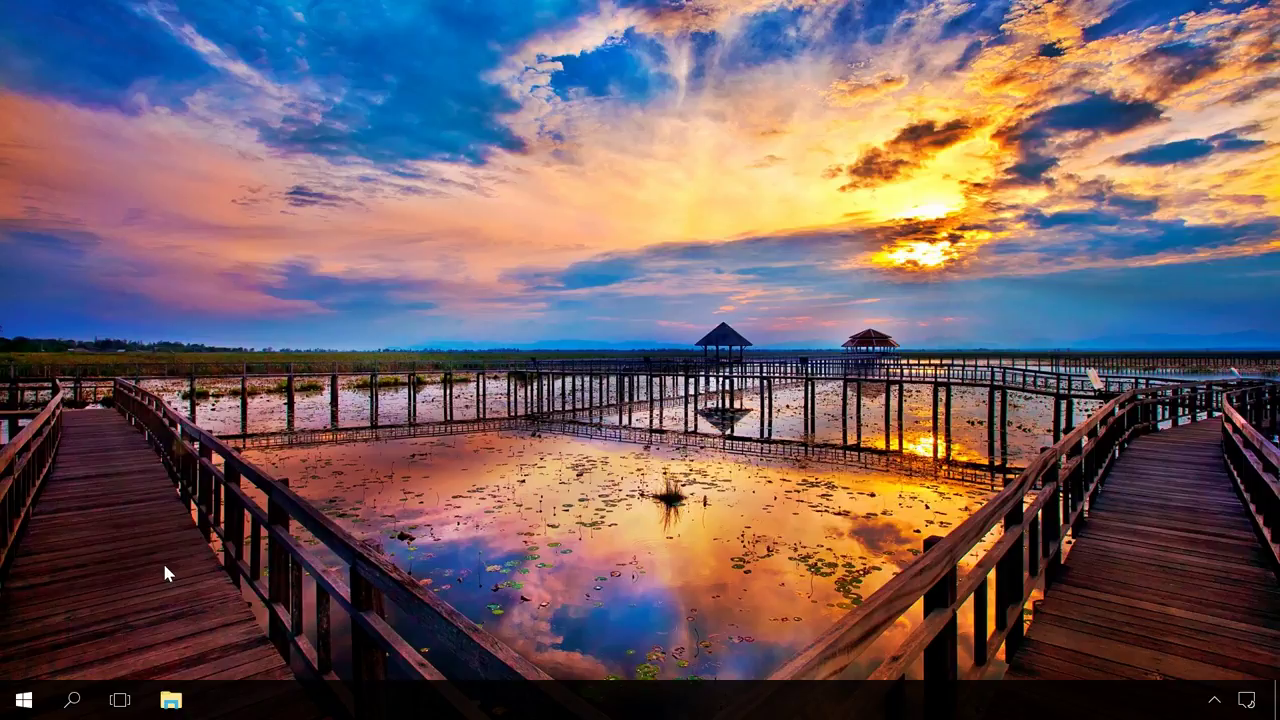
# Step: Open the Services console and jump to the Fax service
pyautogui.click(72, 700)
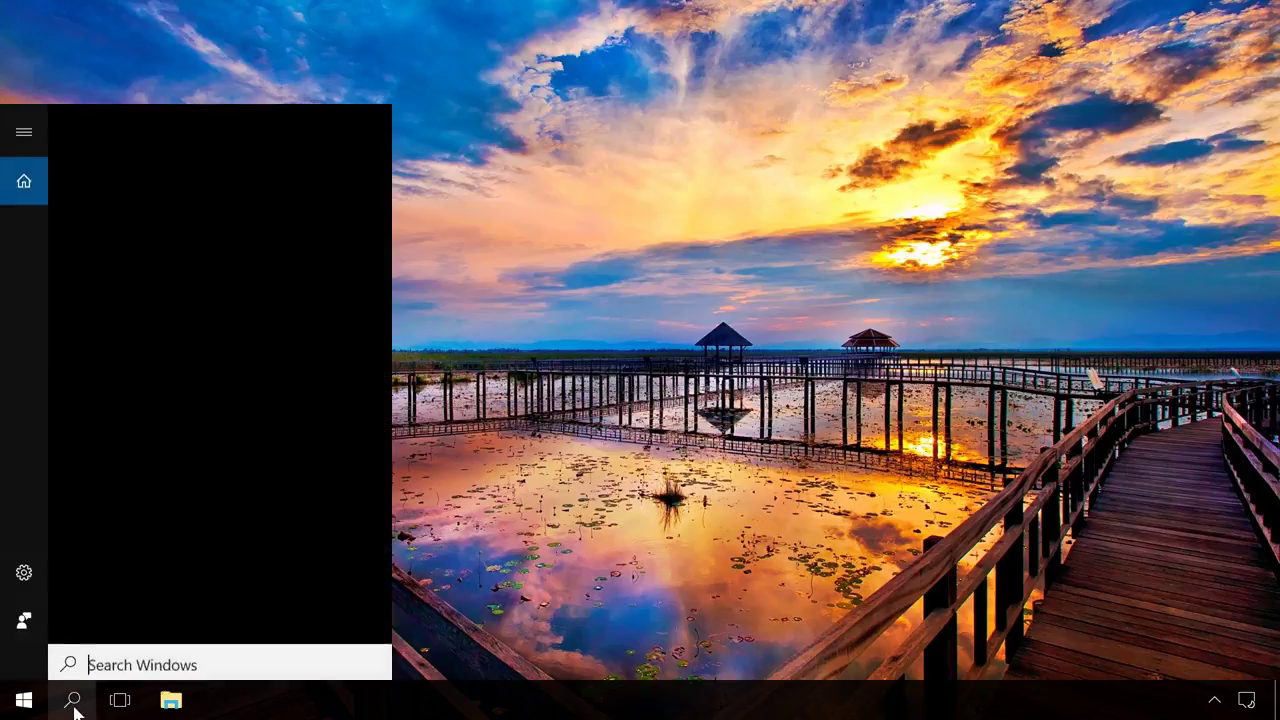
pyautogui.write('ser')
pyautogui.click(229, 224)
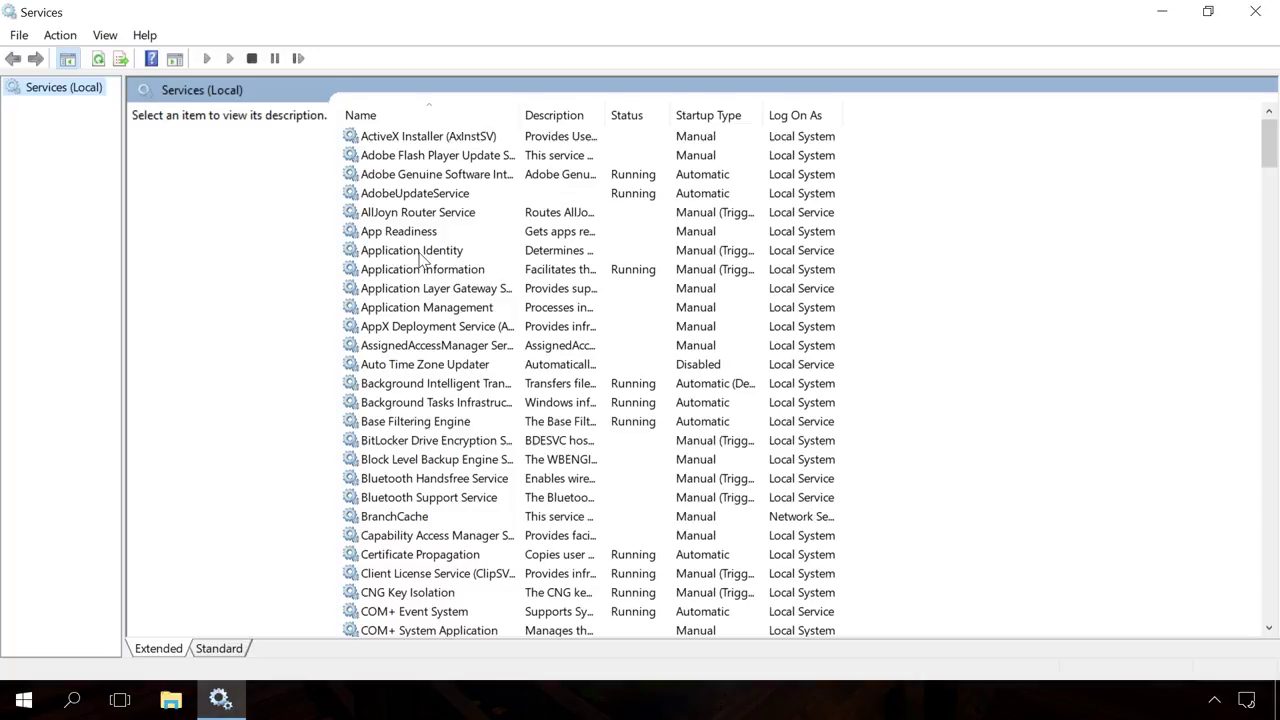
pyautogui.click(420, 255)
pyautogui.press('f')
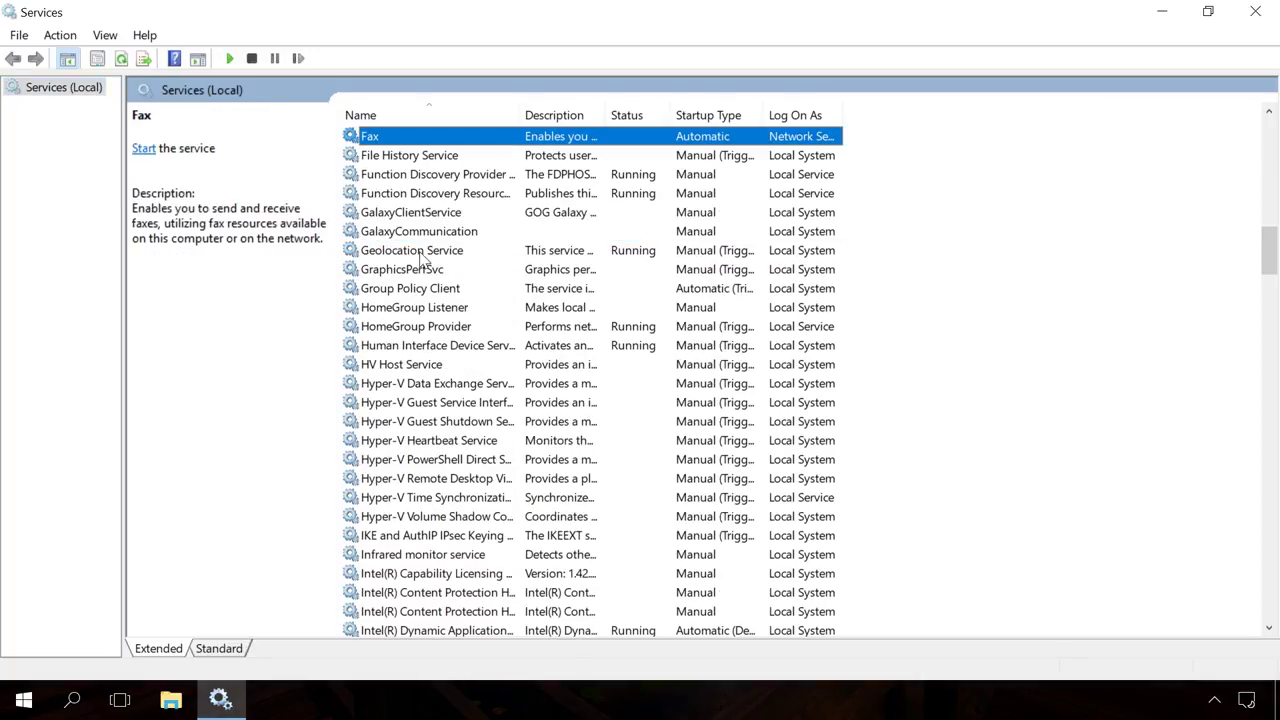
# Step: Set the Fax service's startup type to Disabled and apply it
pyautogui.rightClick(430, 140)
pyautogui.click(488, 323)
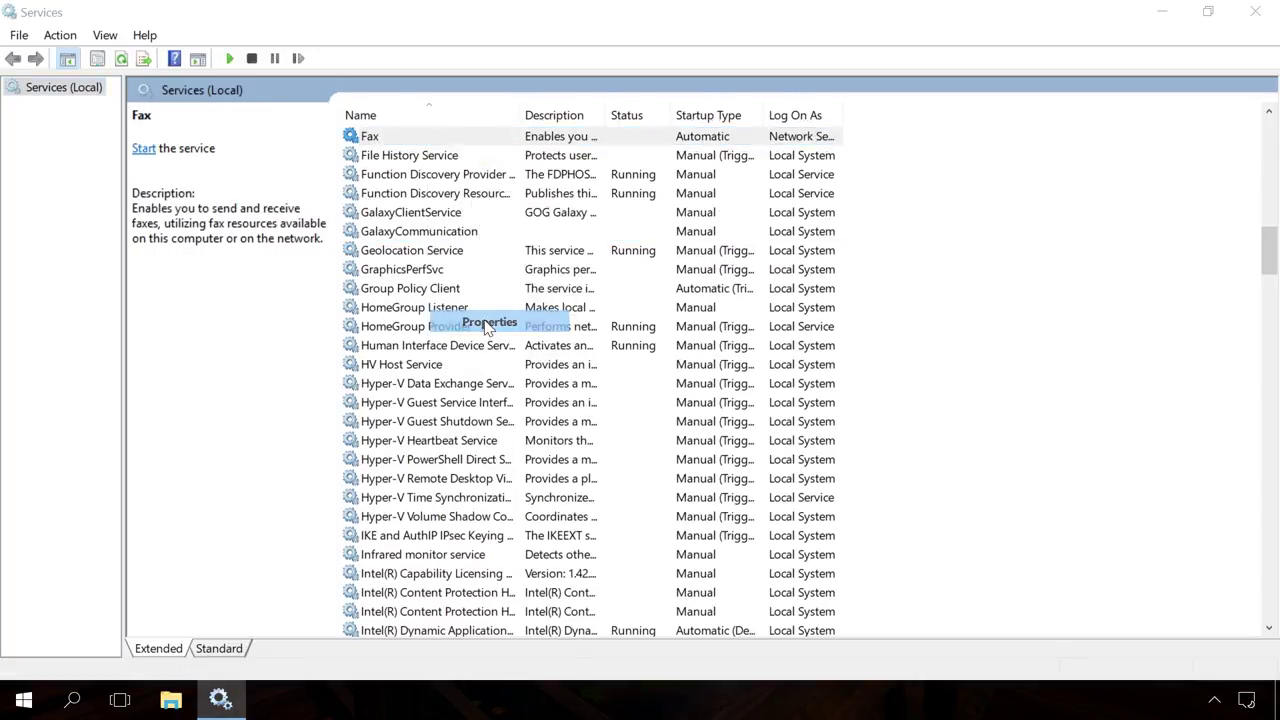
pyautogui.click(578, 334)
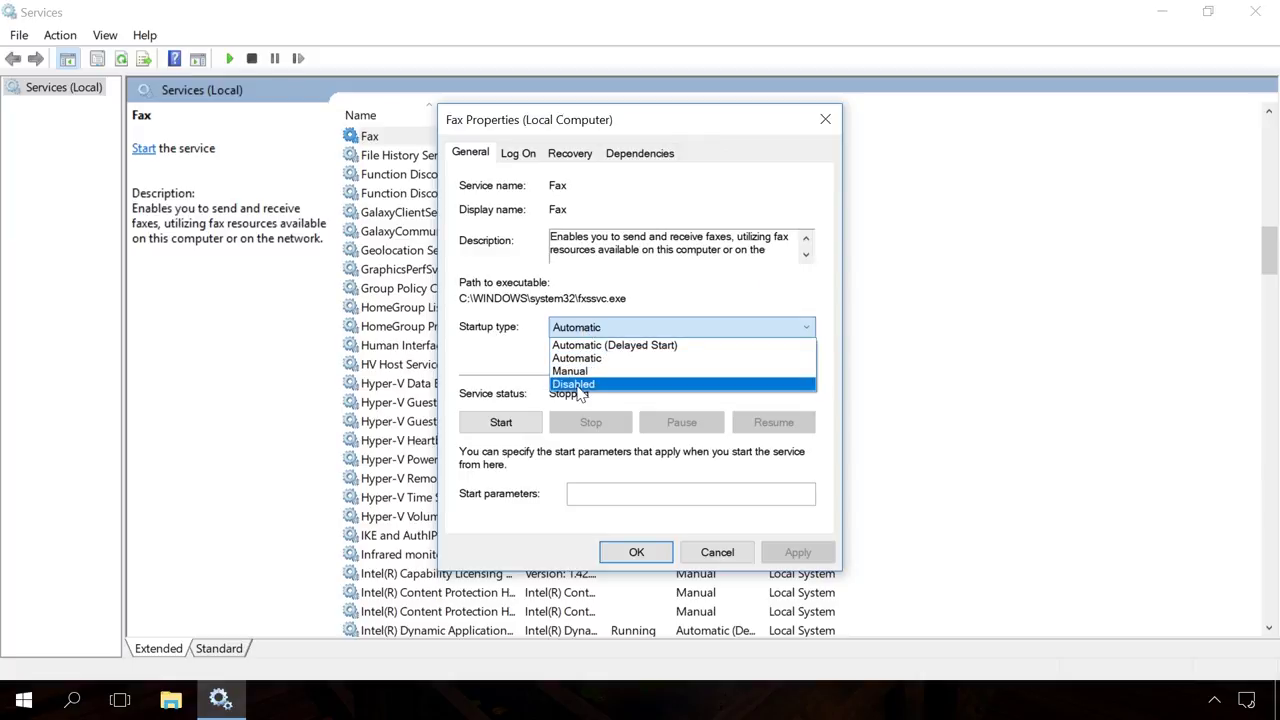
pyautogui.click(578, 384)
pyautogui.click(805, 552)
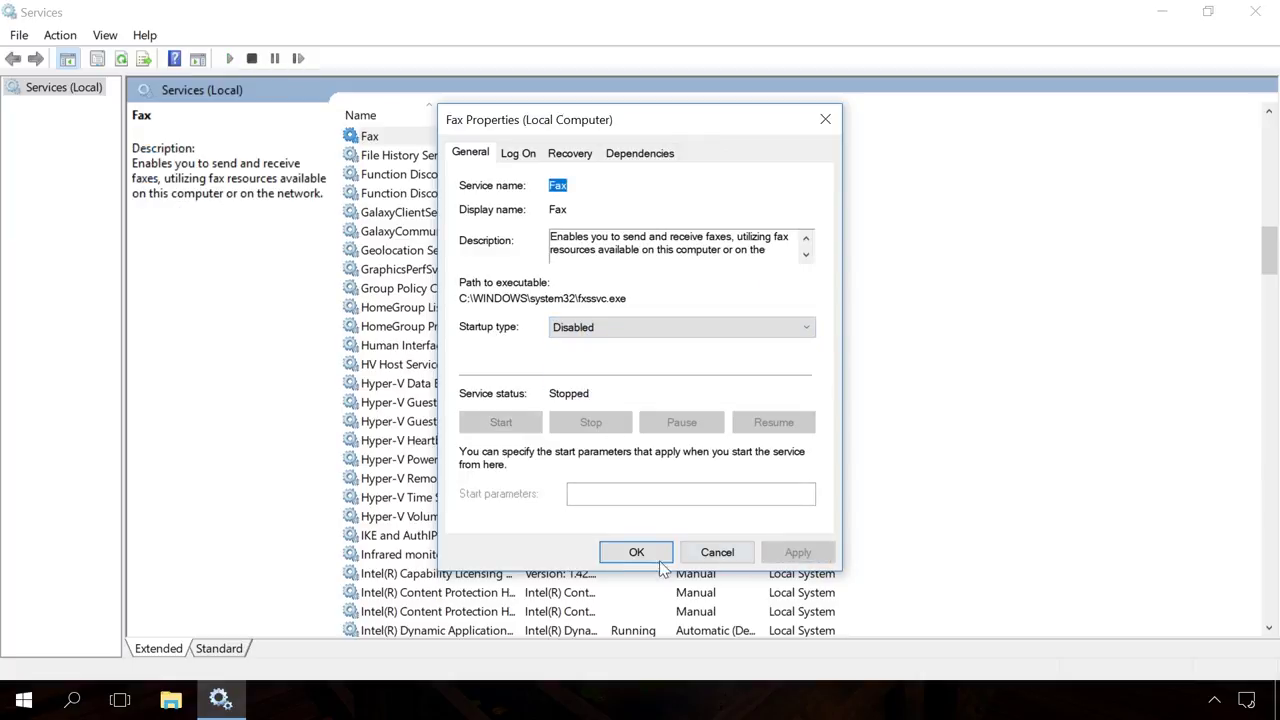
pyautogui.click(633, 556)
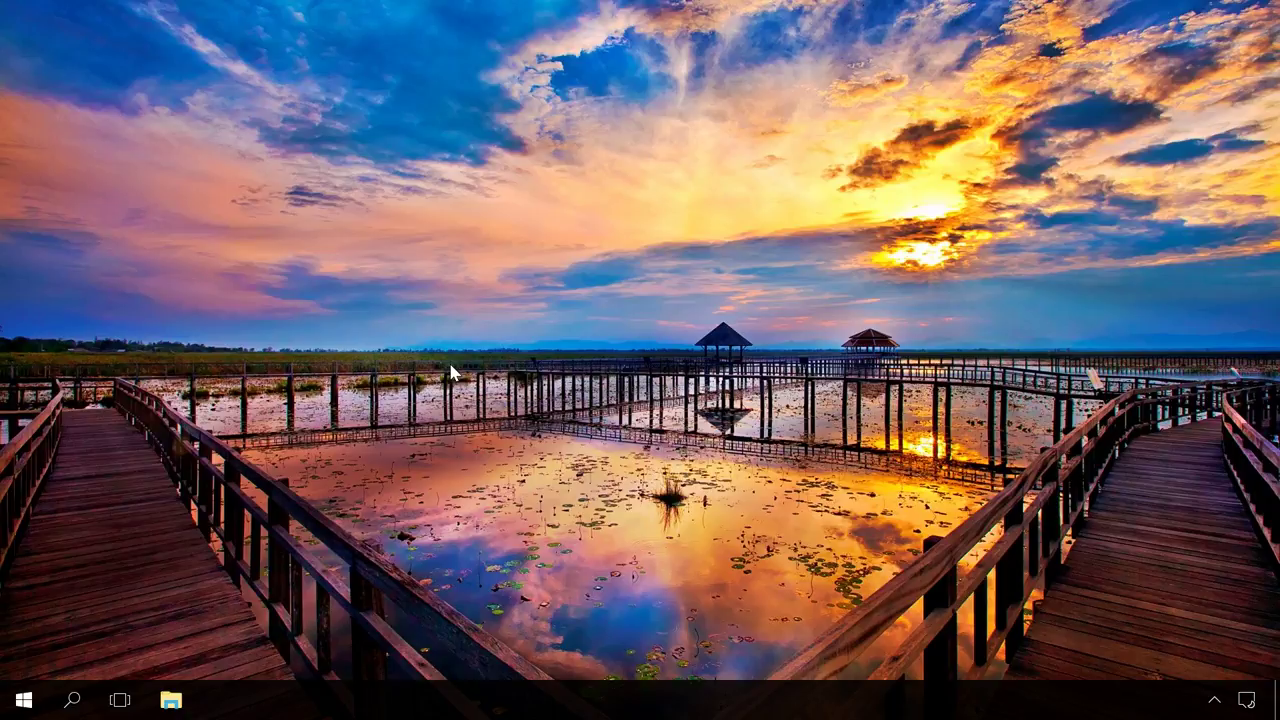
# Step: Open the Windows Features list from Control Panel's Programs and Features
pyautogui.click(72, 700)
pyautogui.write('c')
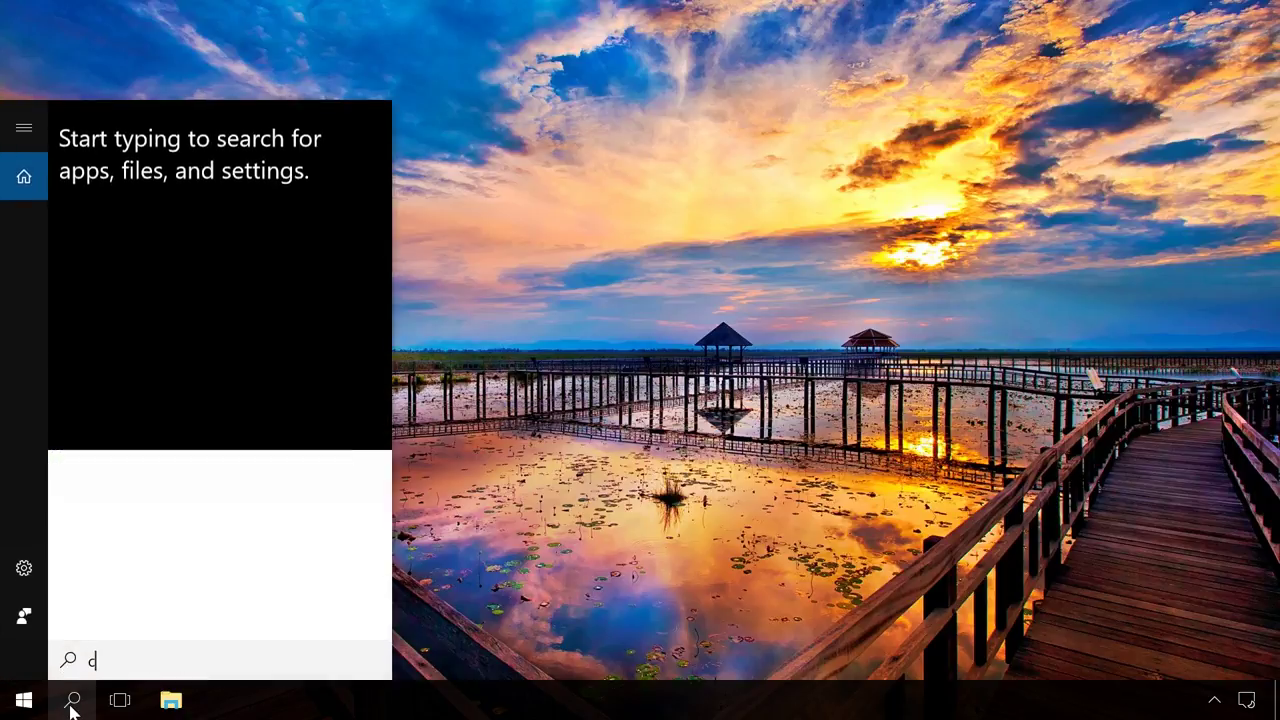
pyautogui.write('on')
pyautogui.click(171, 217)
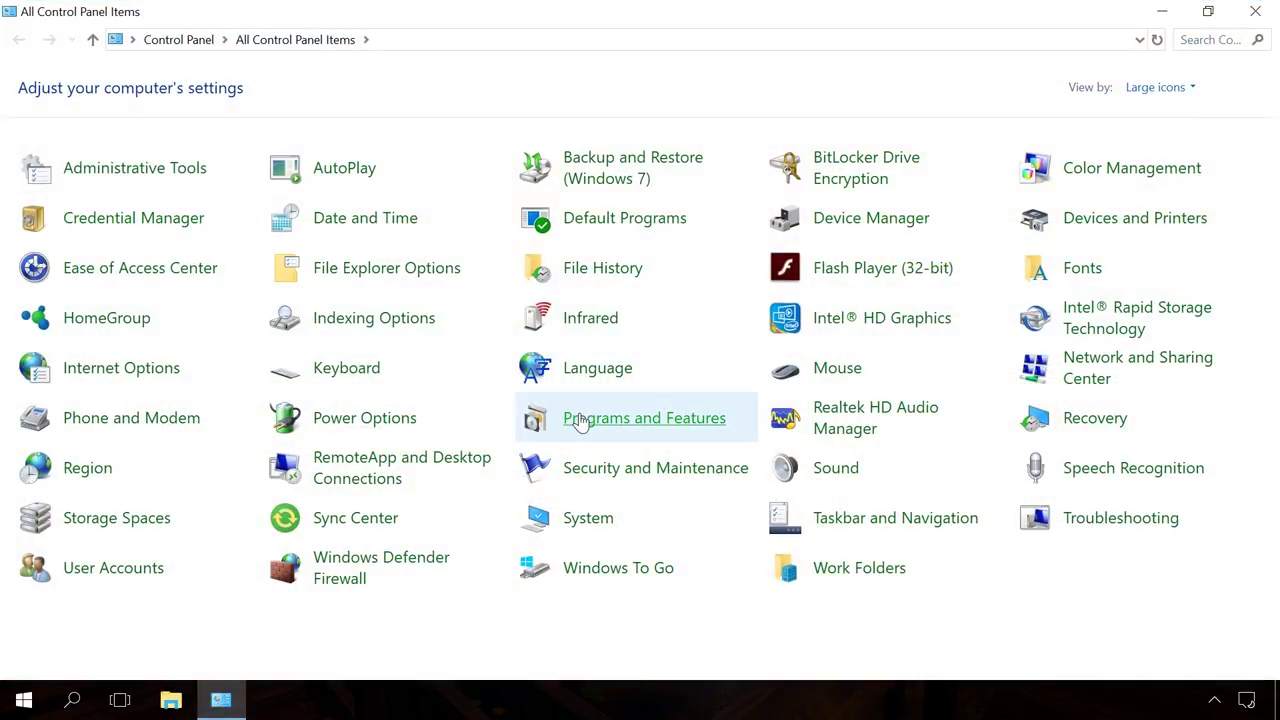
pyautogui.click(529, 417)
pyautogui.click(77, 152)
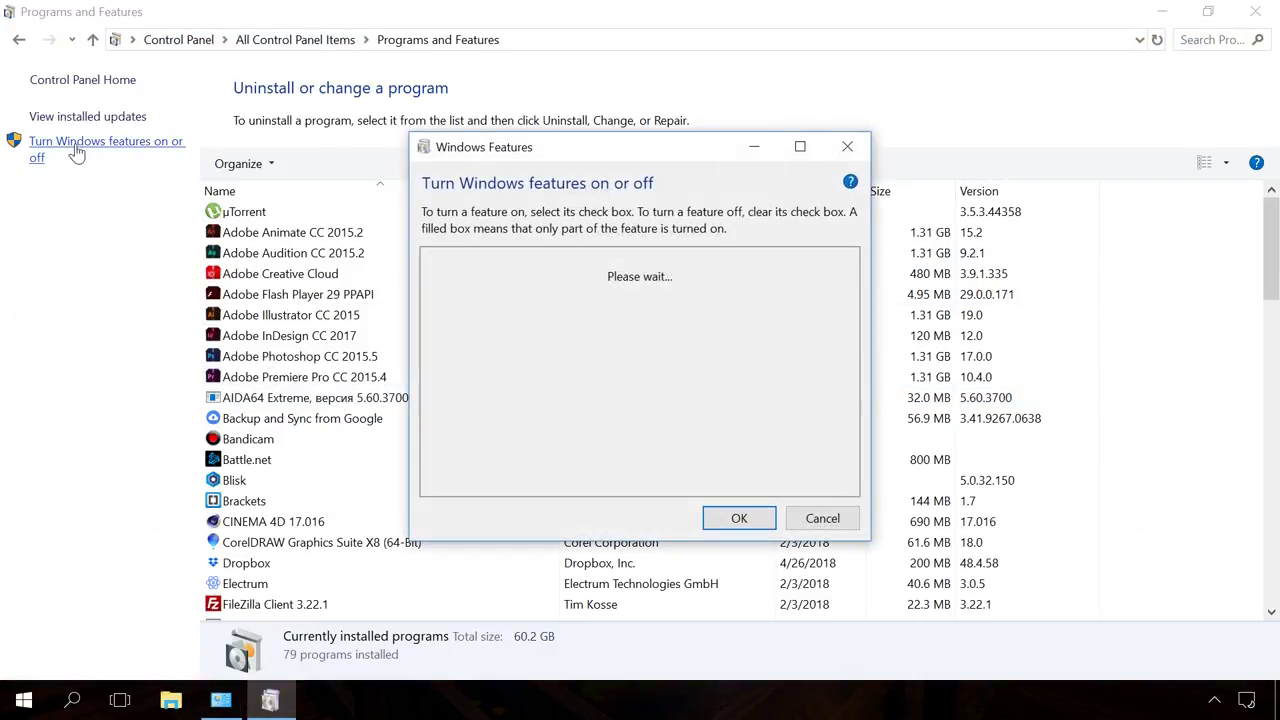
# Step: Turn off Internet Explorer 11, confirming the warning and applying the change
pyautogui.click(520, 406)
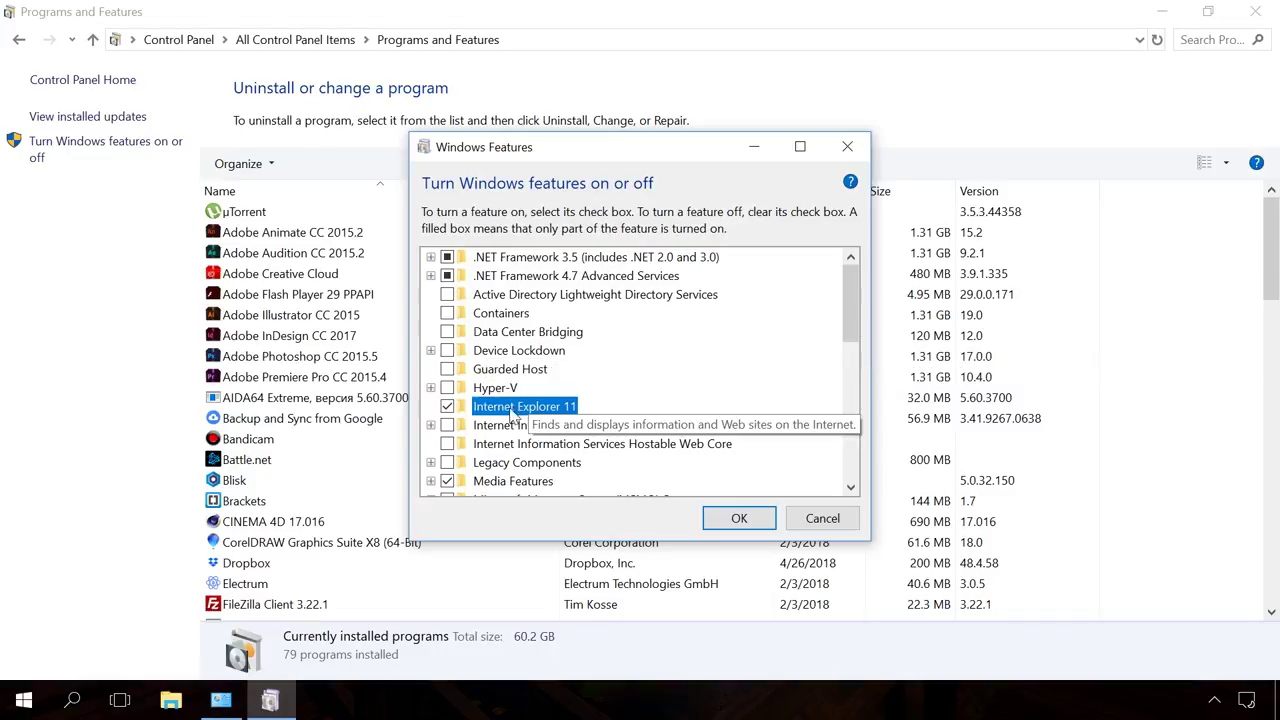
pyautogui.click(448, 408)
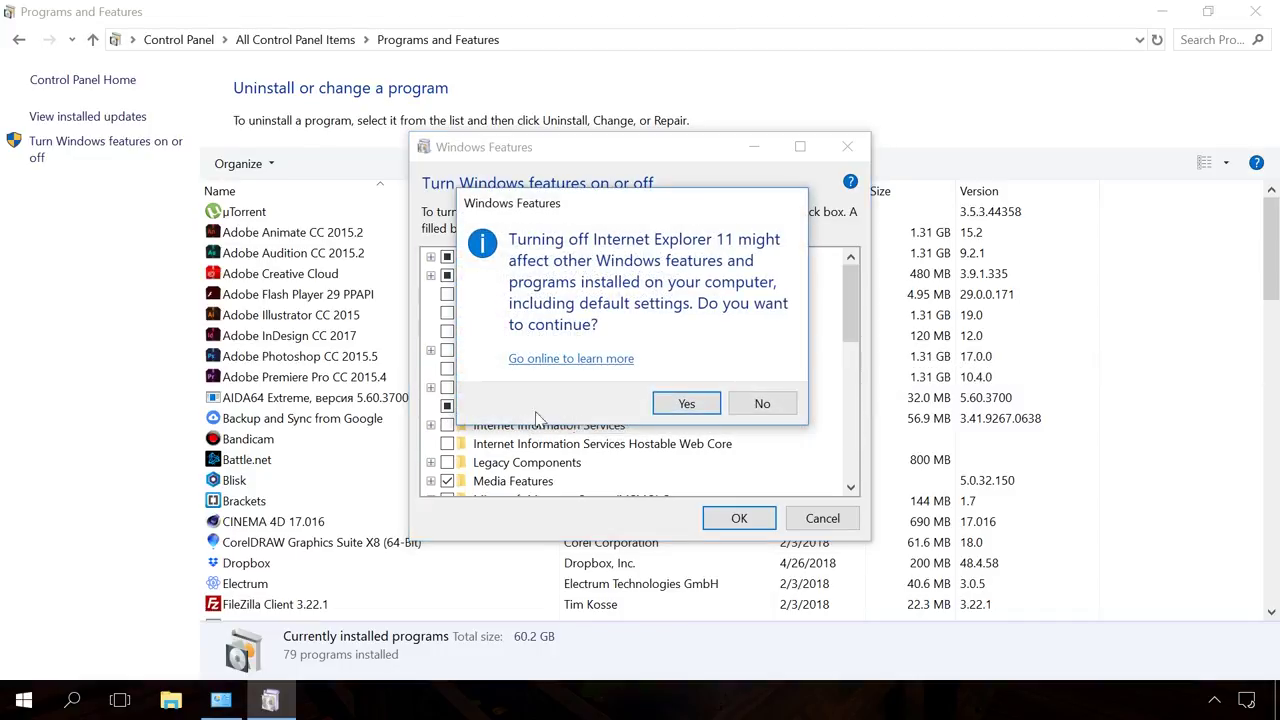
pyautogui.click(686, 405)
pyautogui.click(739, 519)
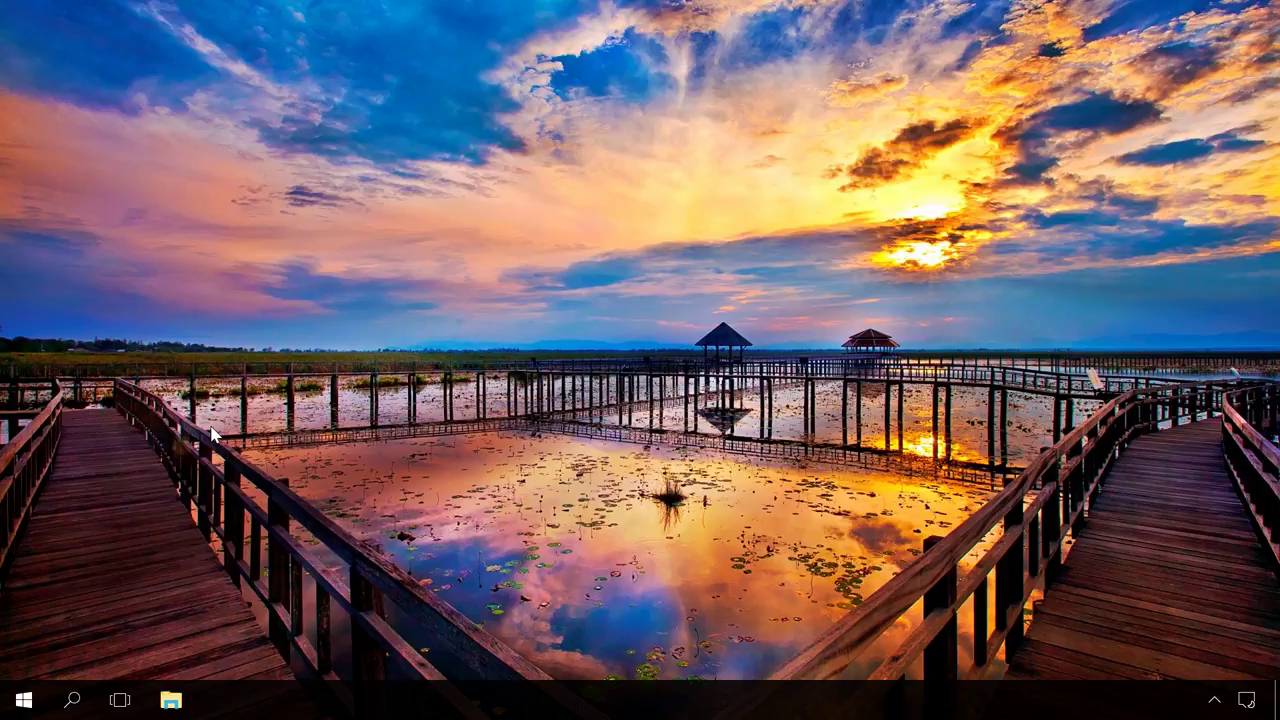
# Step: Disable content indexing in the System (C:) drive properties and apply it
pyautogui.click(170, 700)
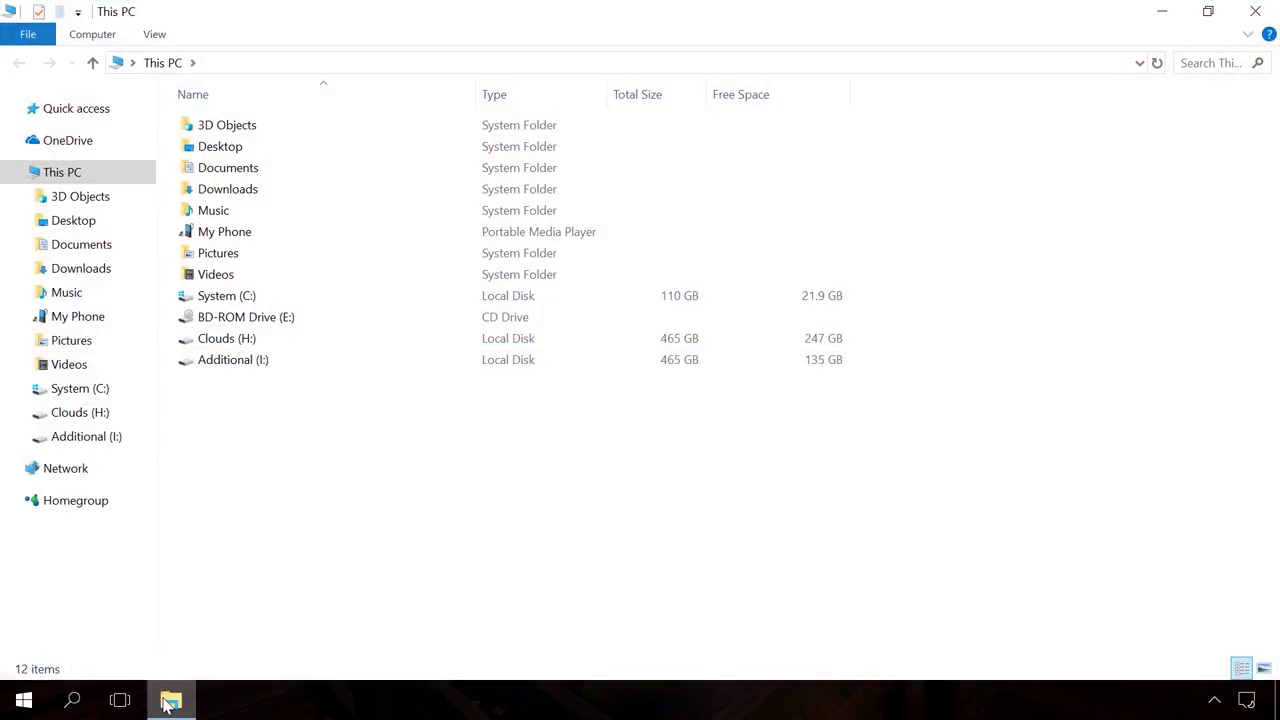
pyautogui.rightClick(246, 295)
pyautogui.click(306, 666)
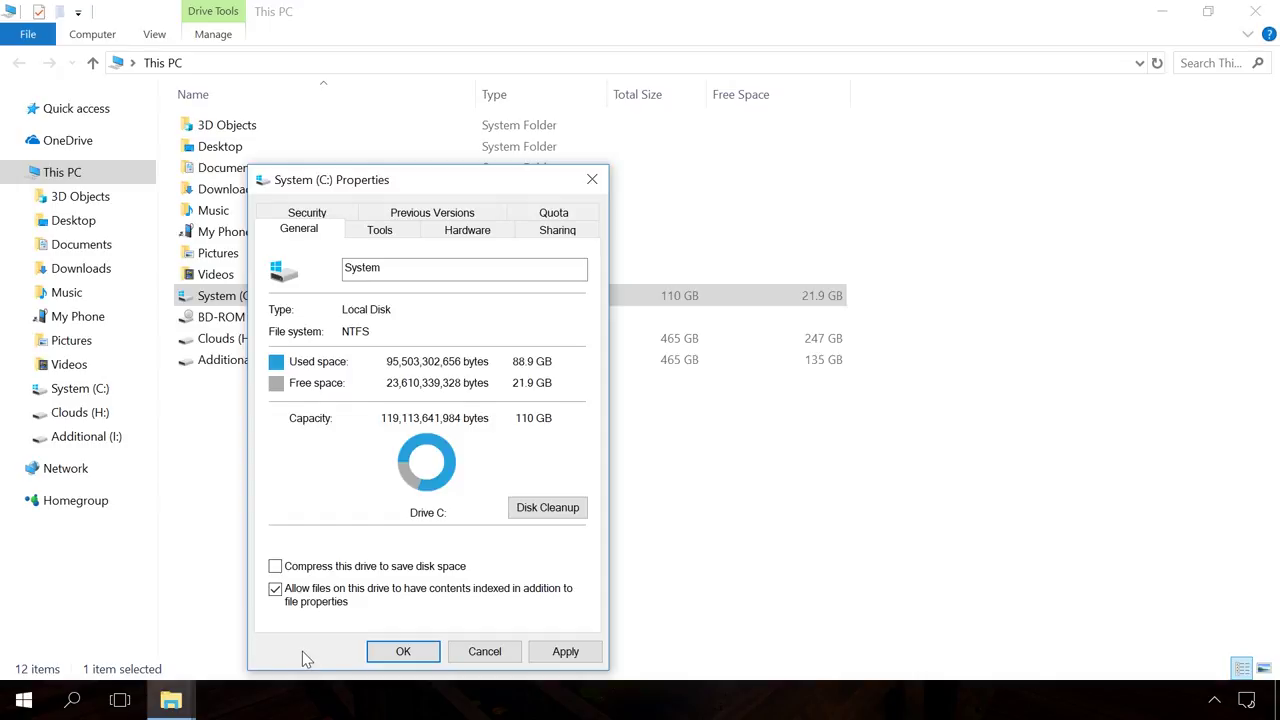
pyautogui.click(276, 591)
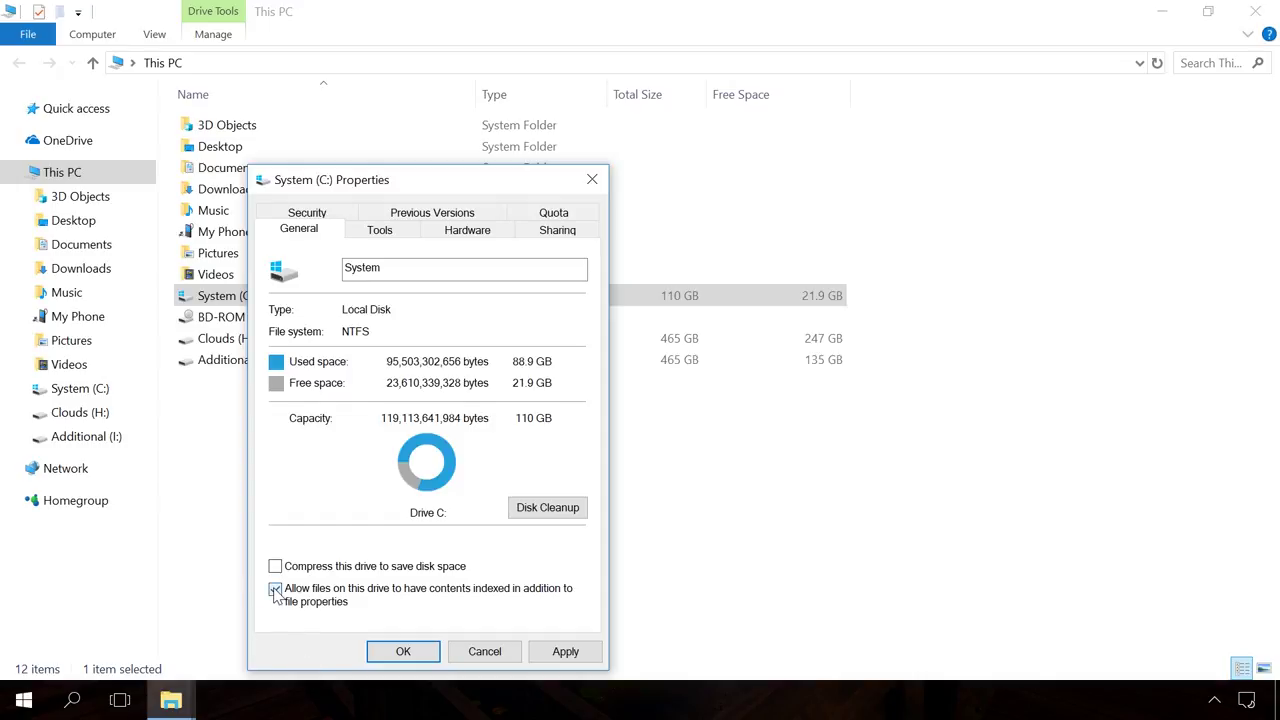
pyautogui.click(566, 651)
pyautogui.click(405, 650)
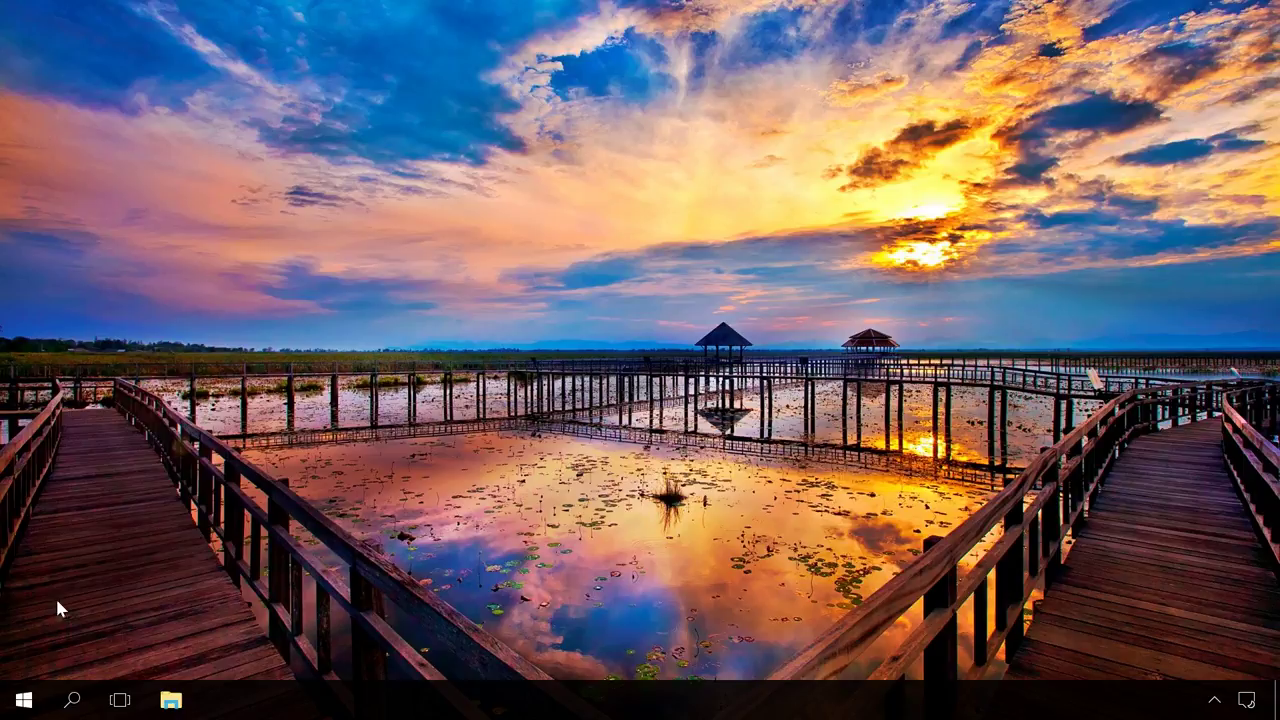
# Step: Reach Power Options via Settings > System > Power & sleep > Additional power settings
pyautogui.click(24, 700)
pyautogui.click(22, 612)
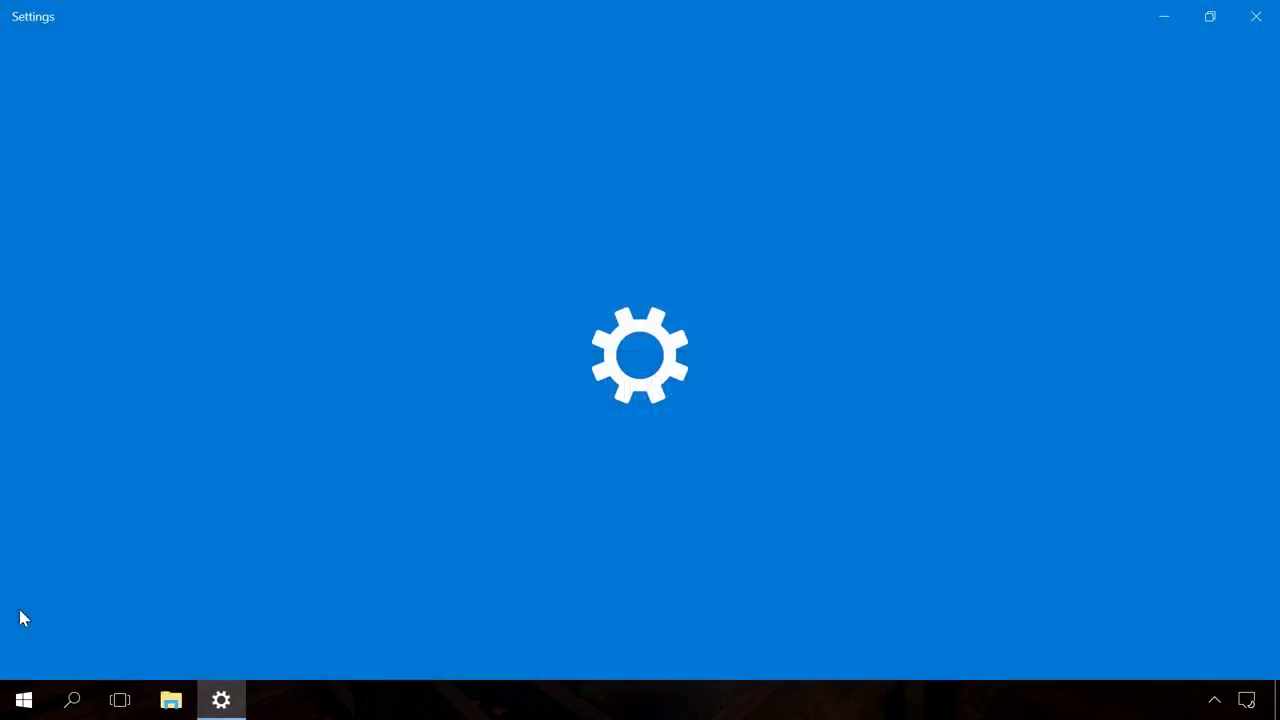
pyautogui.click(226, 228)
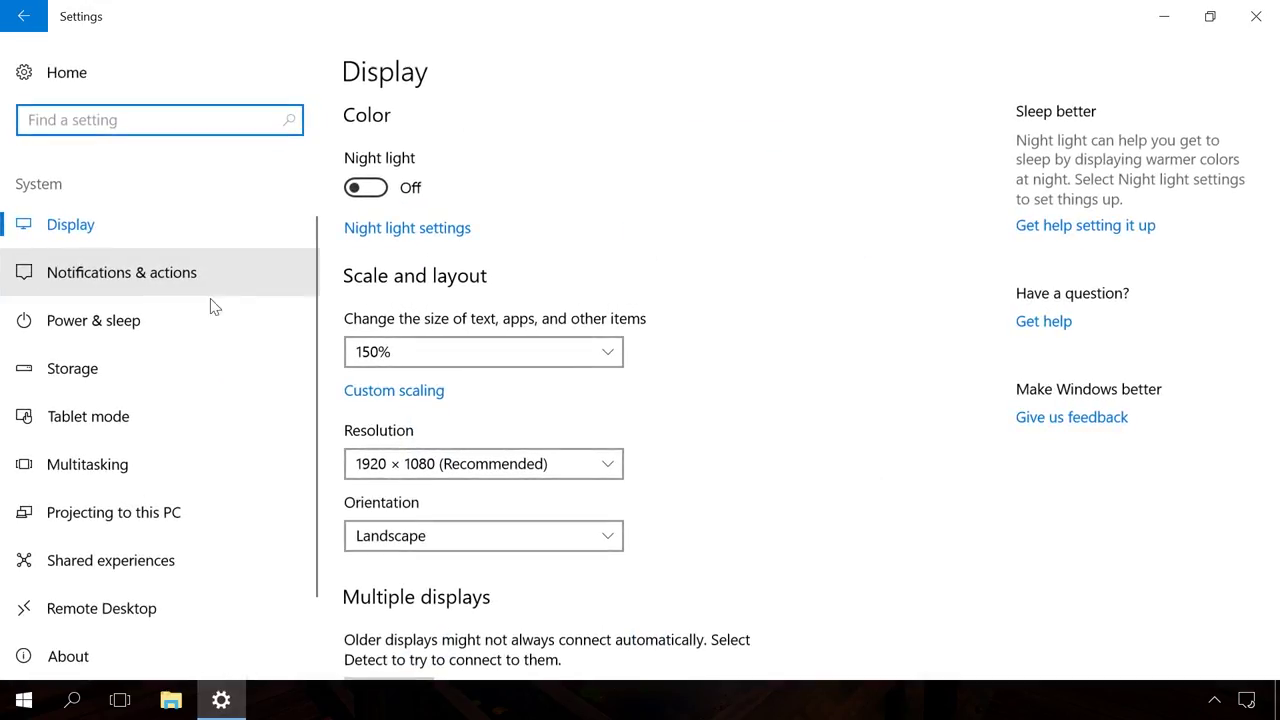
pyautogui.click(171, 320)
pyautogui.click(1038, 322)
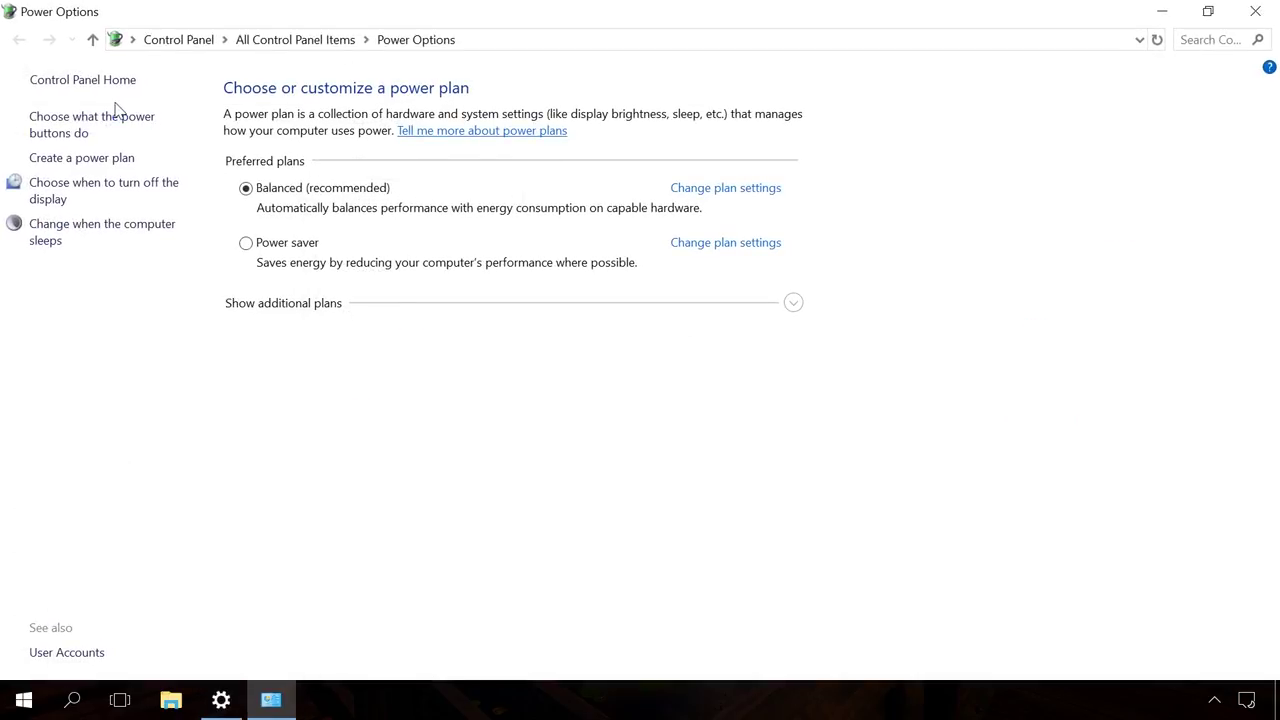
# Step: Turn on fast startup in the shutdown settings and save the change
pyautogui.click(110, 126)
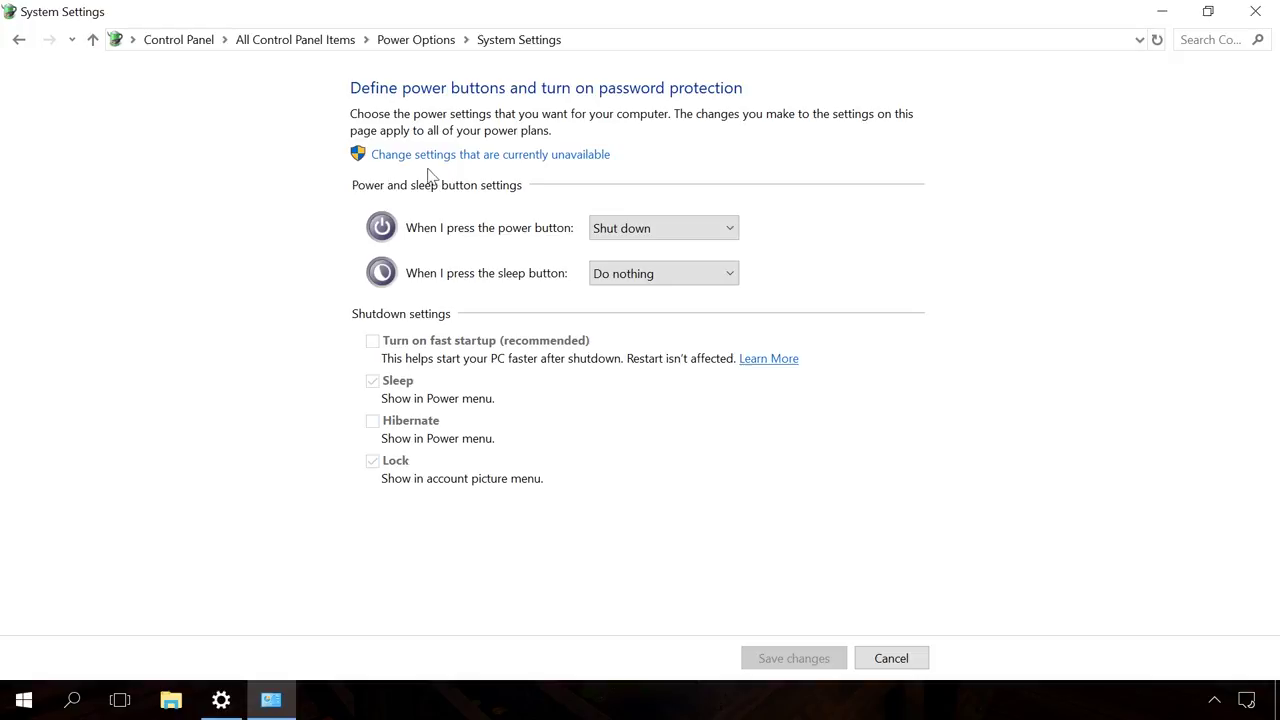
pyautogui.click(437, 157)
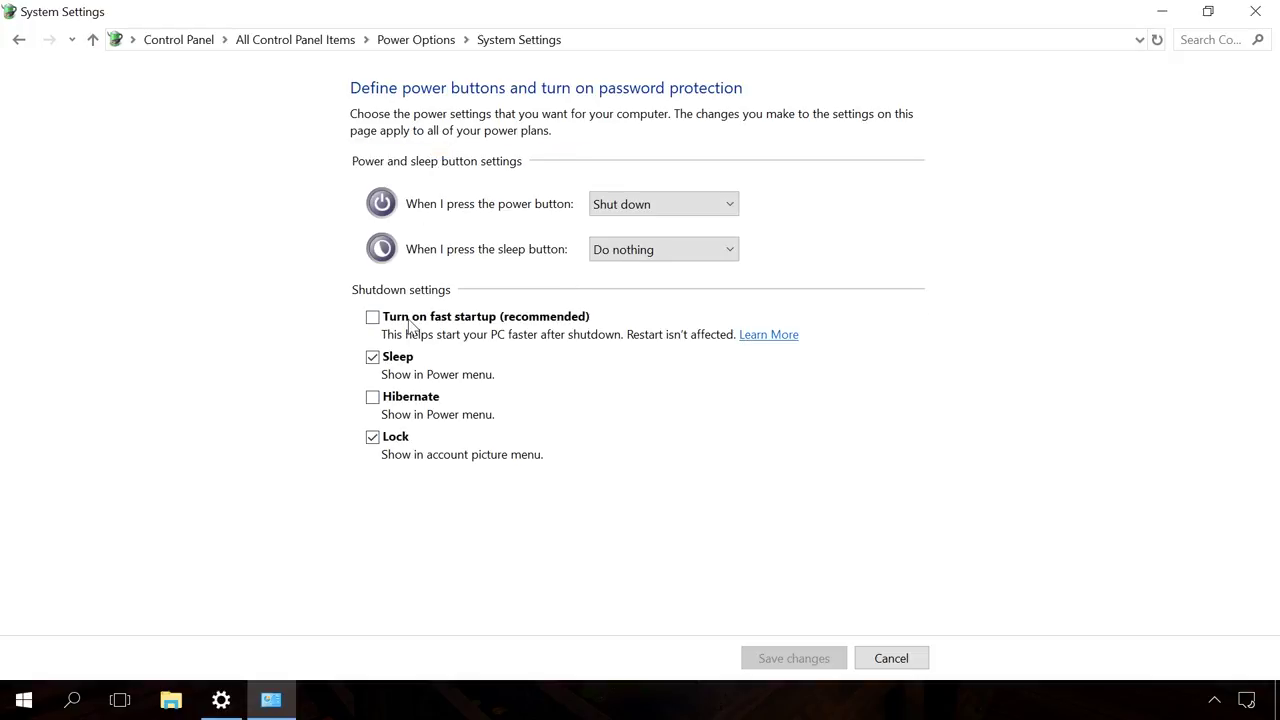
pyautogui.click(372, 317)
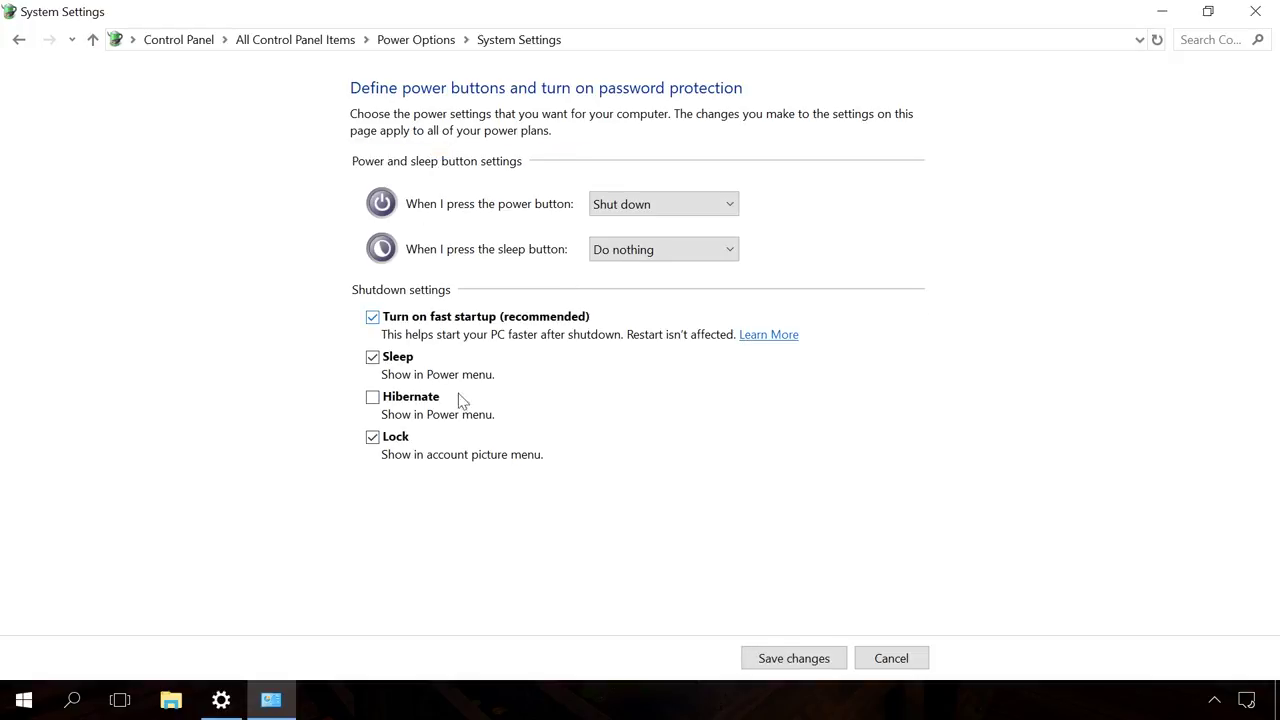
pyautogui.click(780, 662)
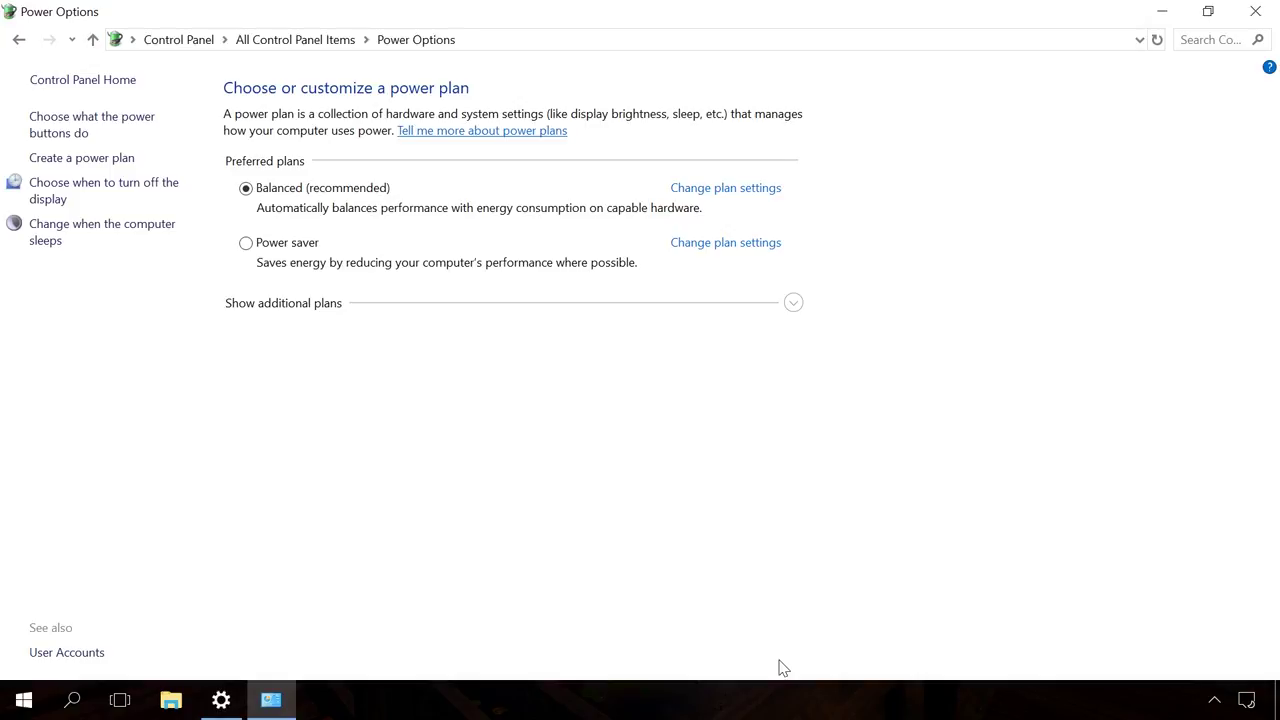